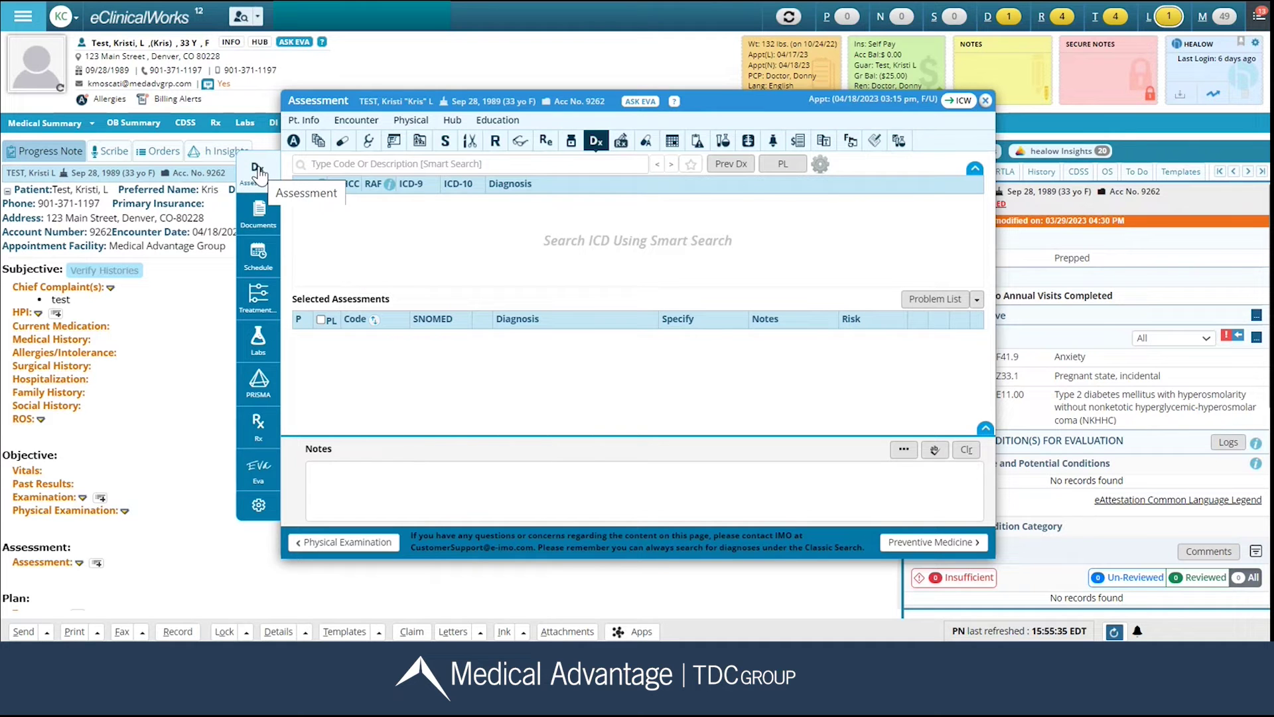
- View the '2022-10-03 Tip sheet - Control' document, then show Doctor, Donny's April 17, 2023 resource schedule
click(259, 216)
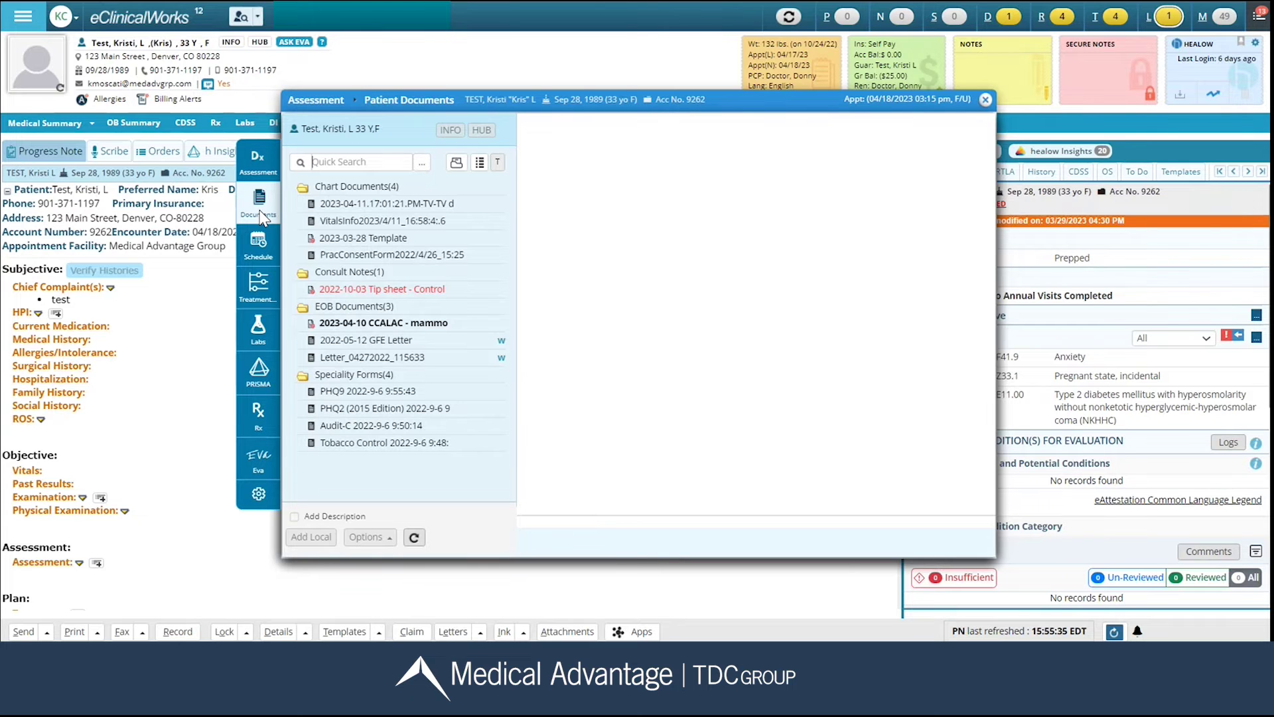
click(381, 289)
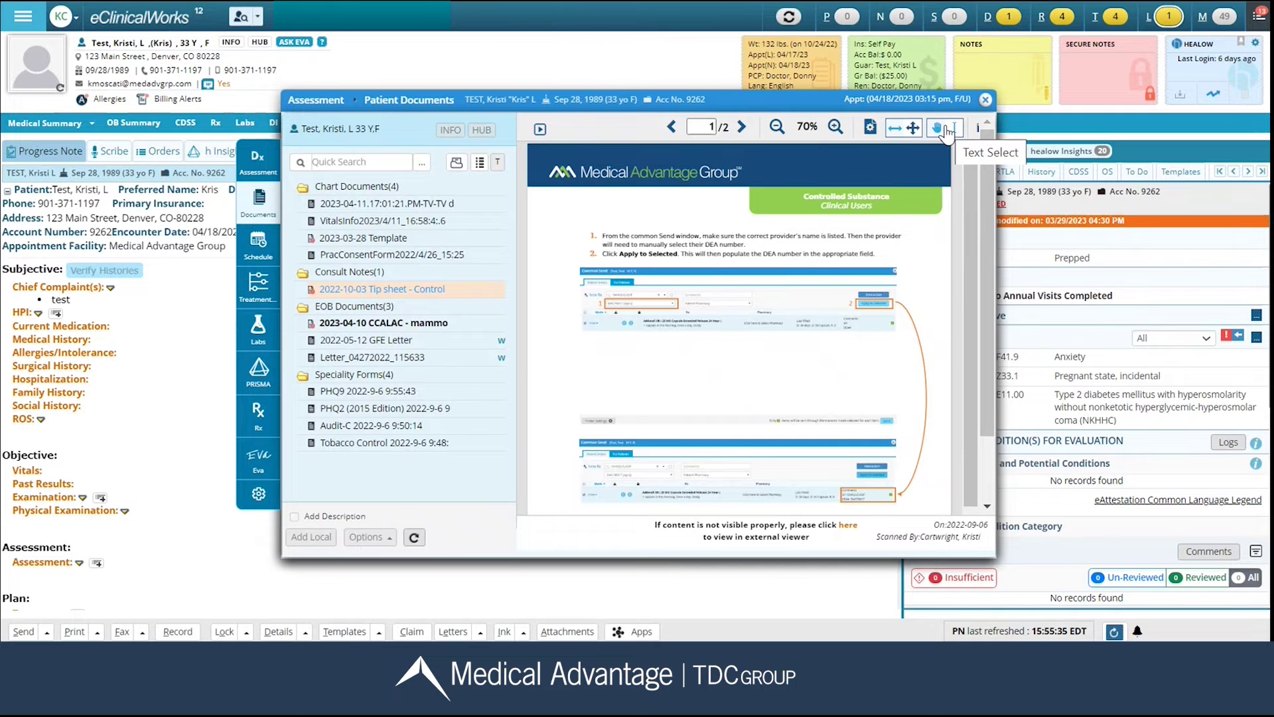
click(263, 258)
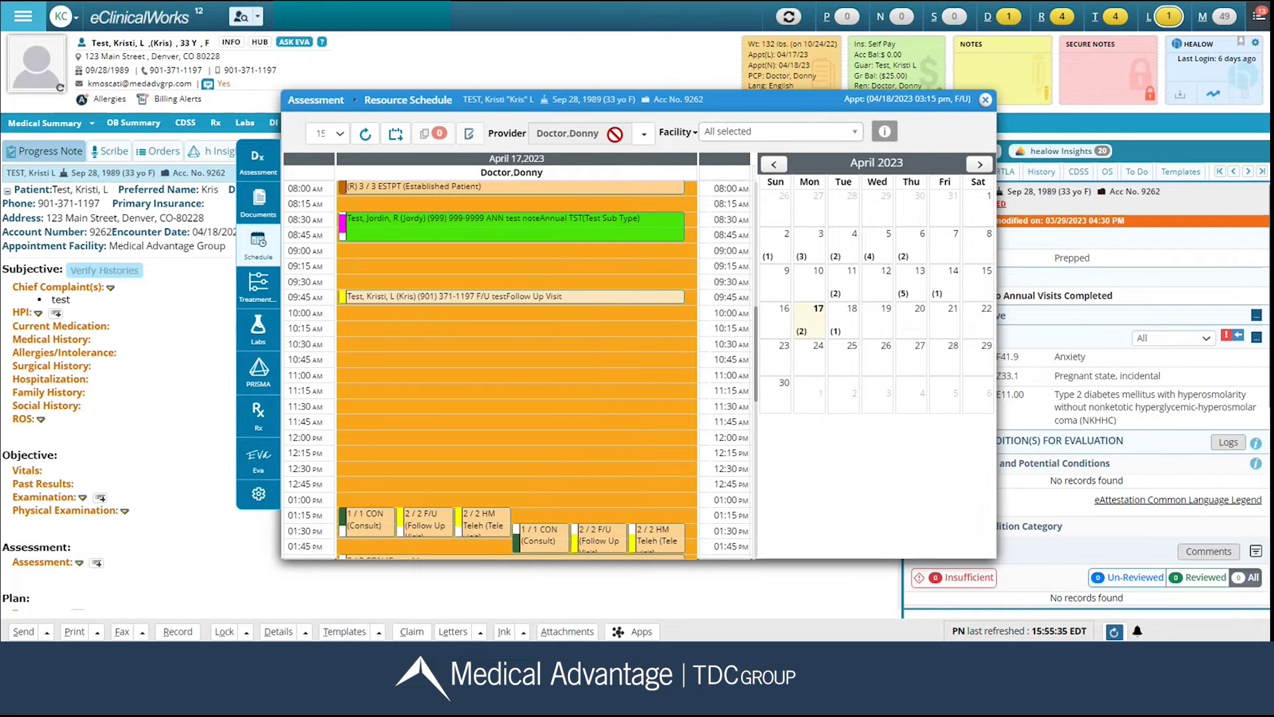
- Keep Doctor,Donny as provider and switch the resource schedule to April 20, 2023
click(644, 134)
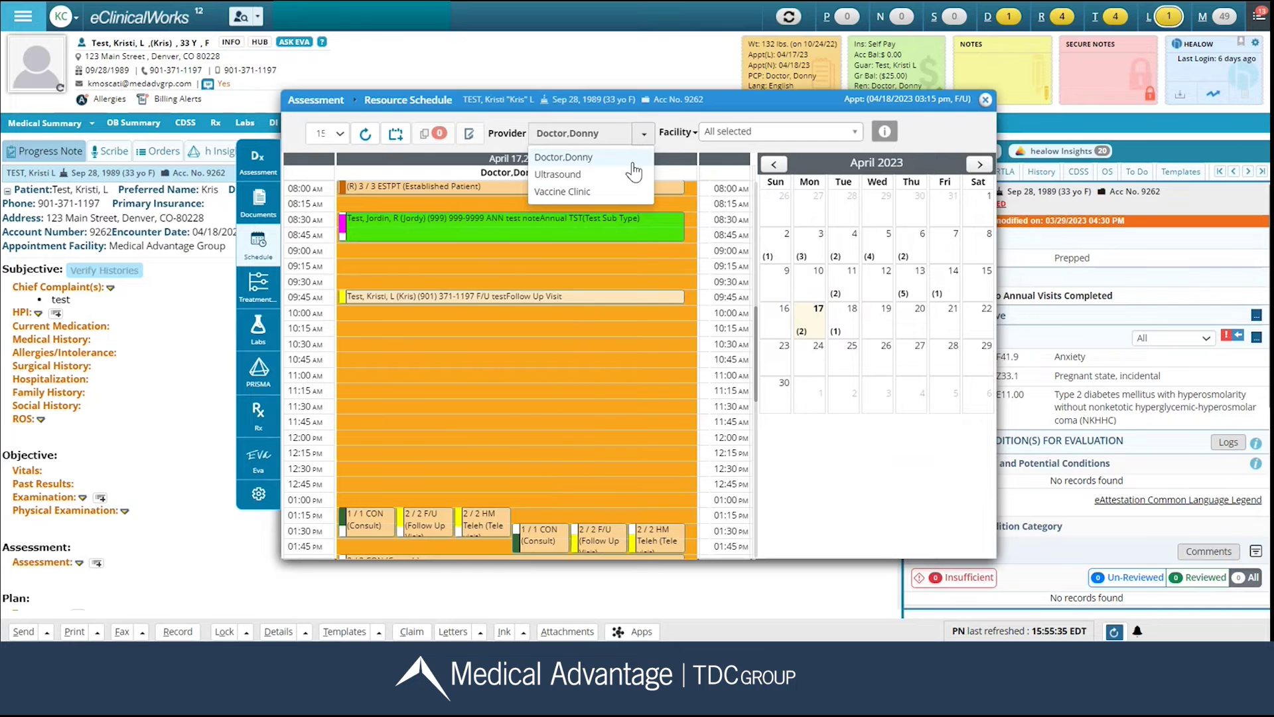
click(632, 160)
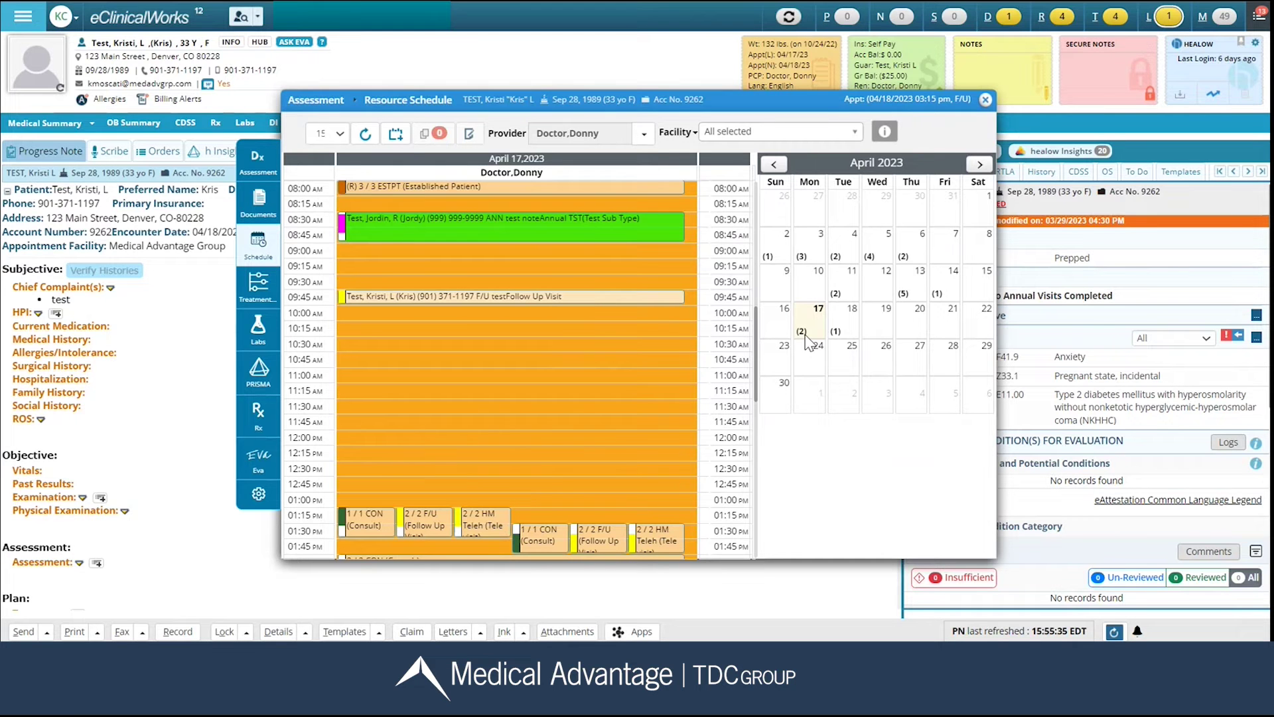
click(917, 325)
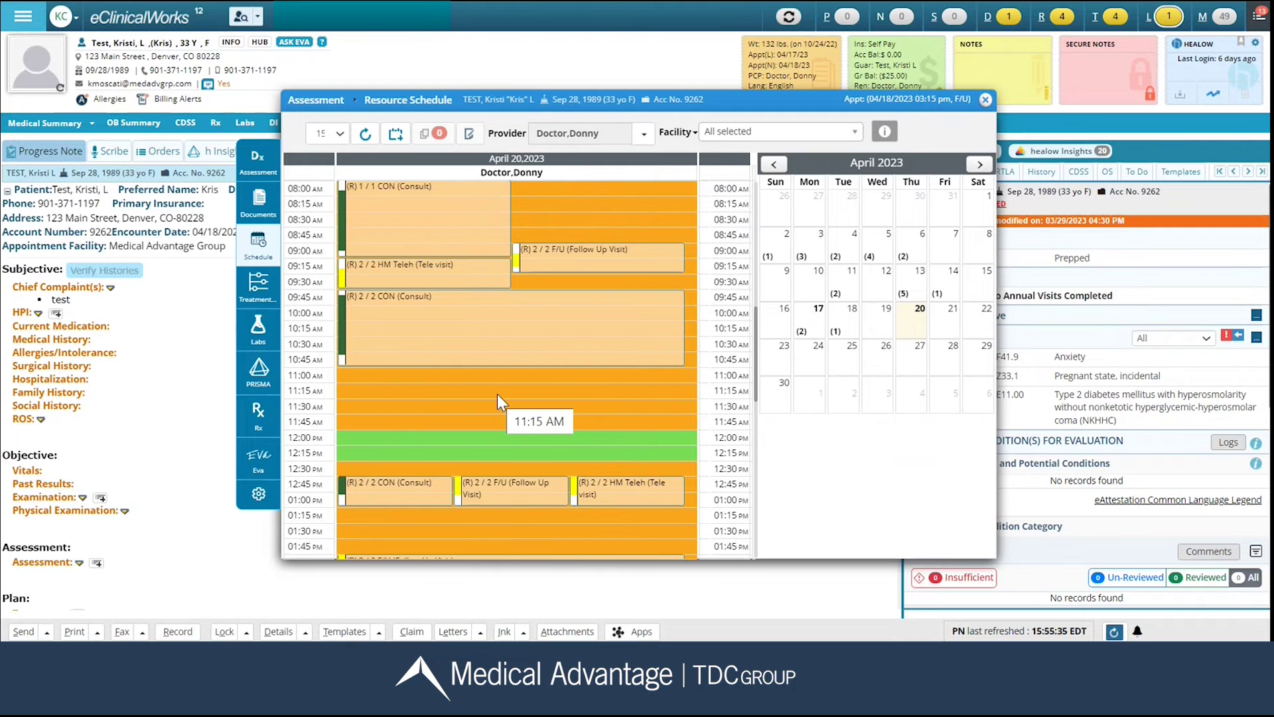
- Show the Treatment Timeline and review its 04/17/2022 to 04/17/2023 date range
click(249, 295)
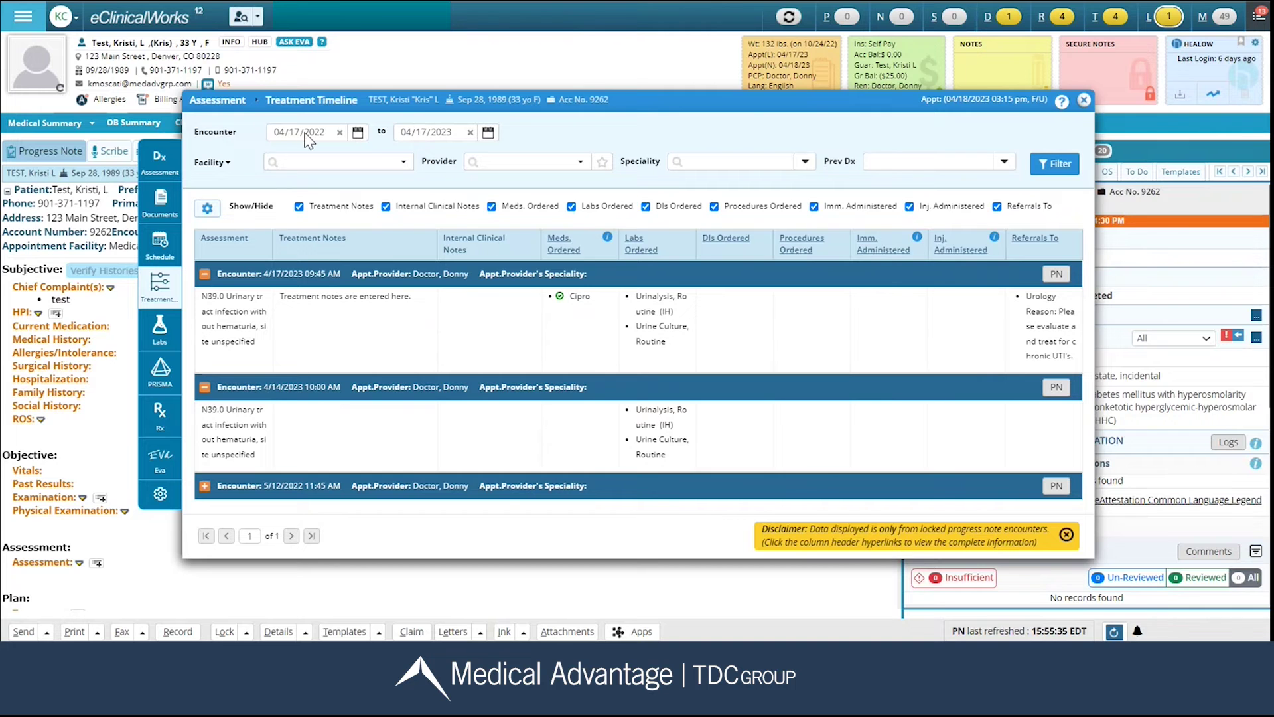
click(359, 135)
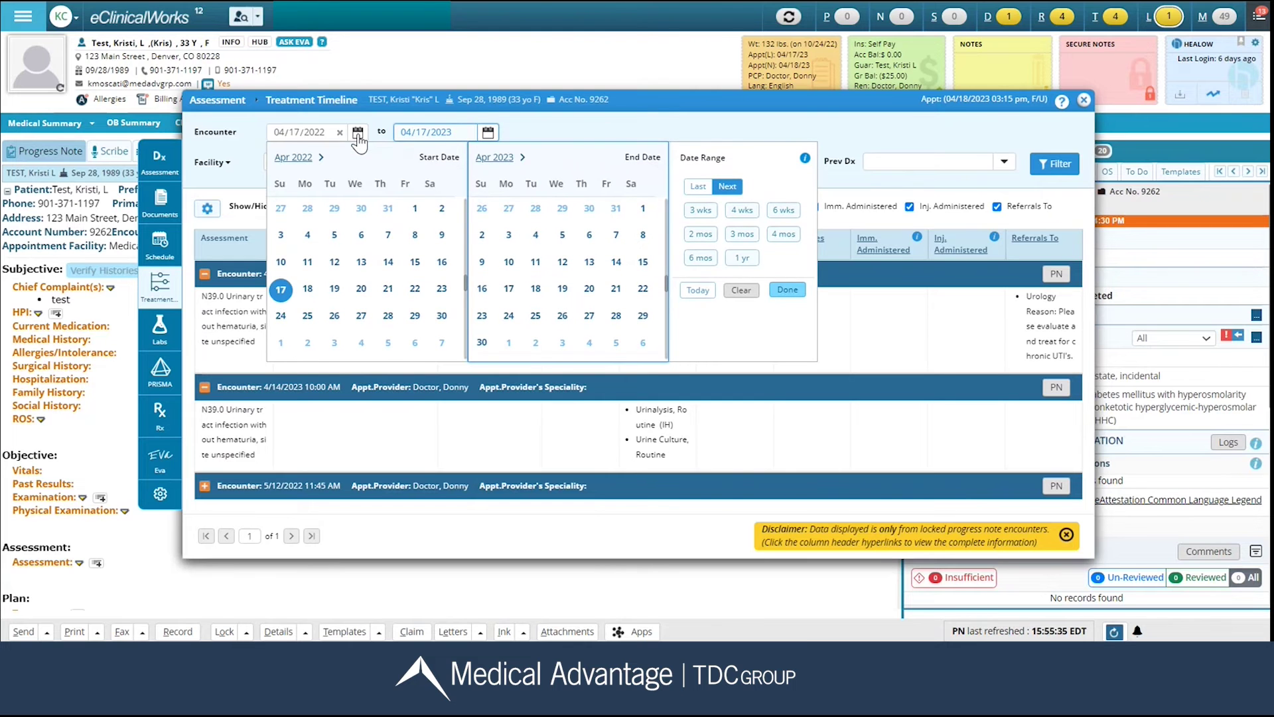
click(226, 149)
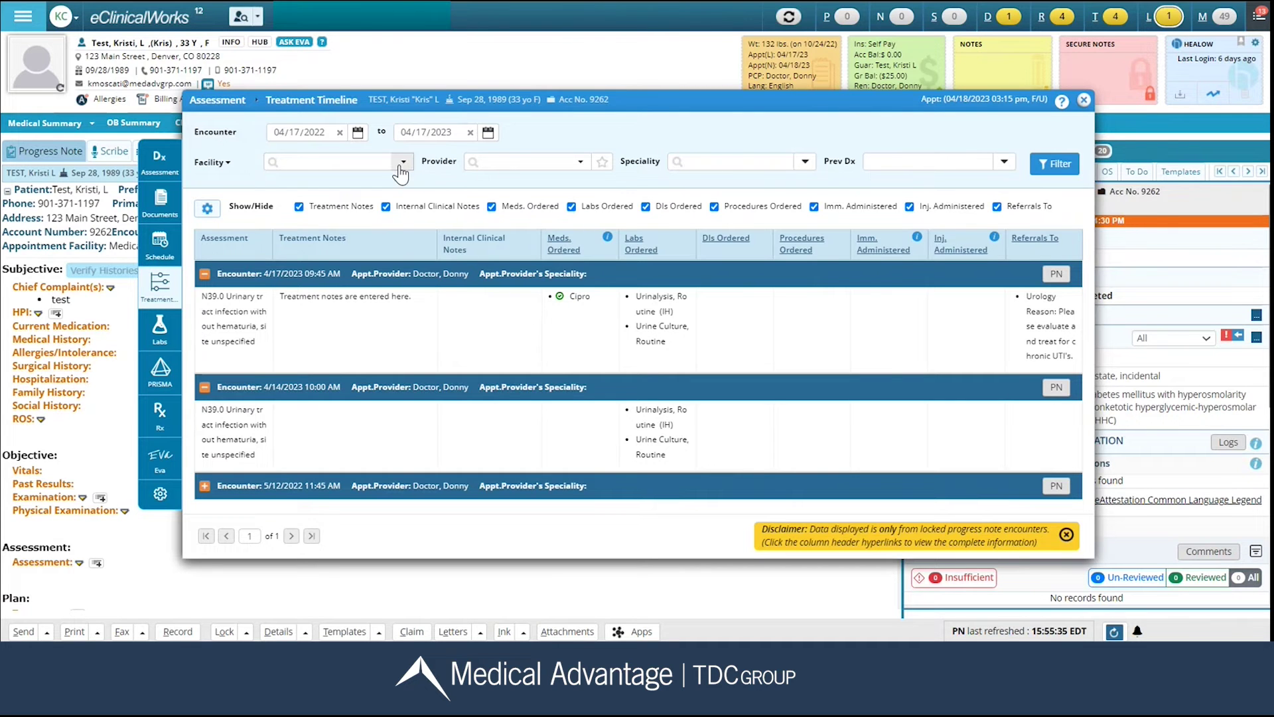
- Filter the Treatment Timeline by provider Doctor,Donny
click(581, 164)
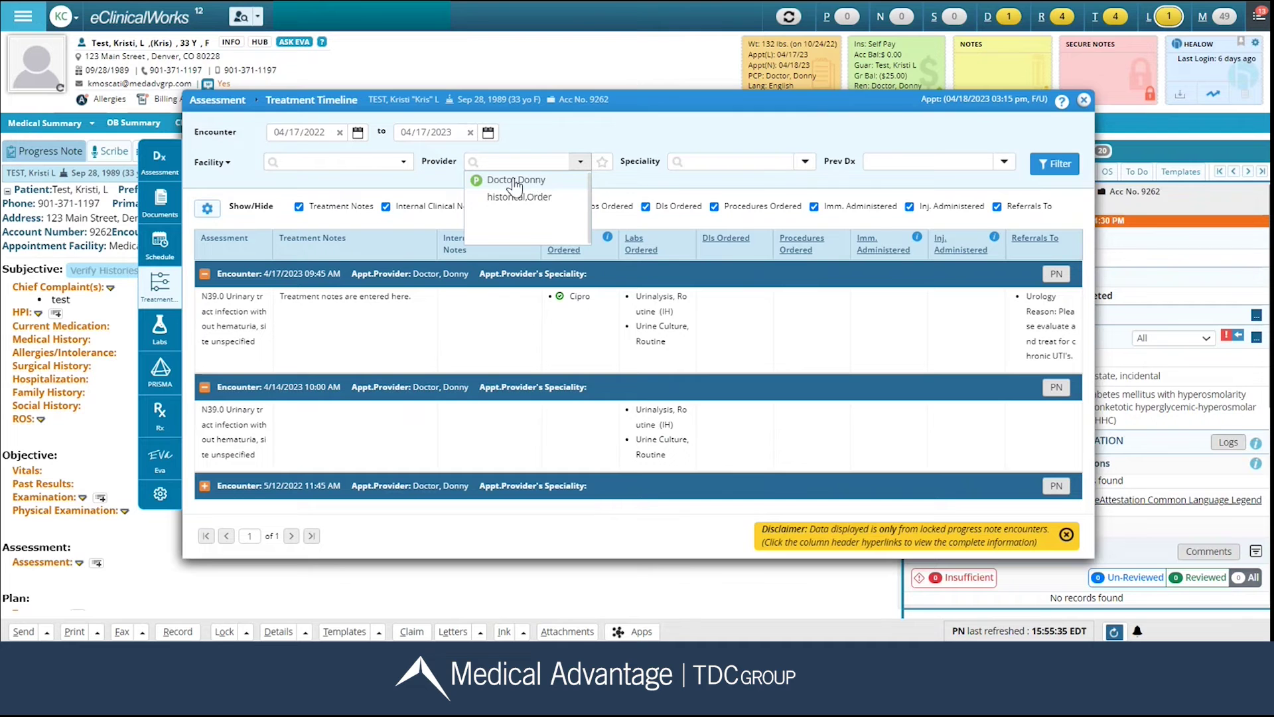
click(526, 181)
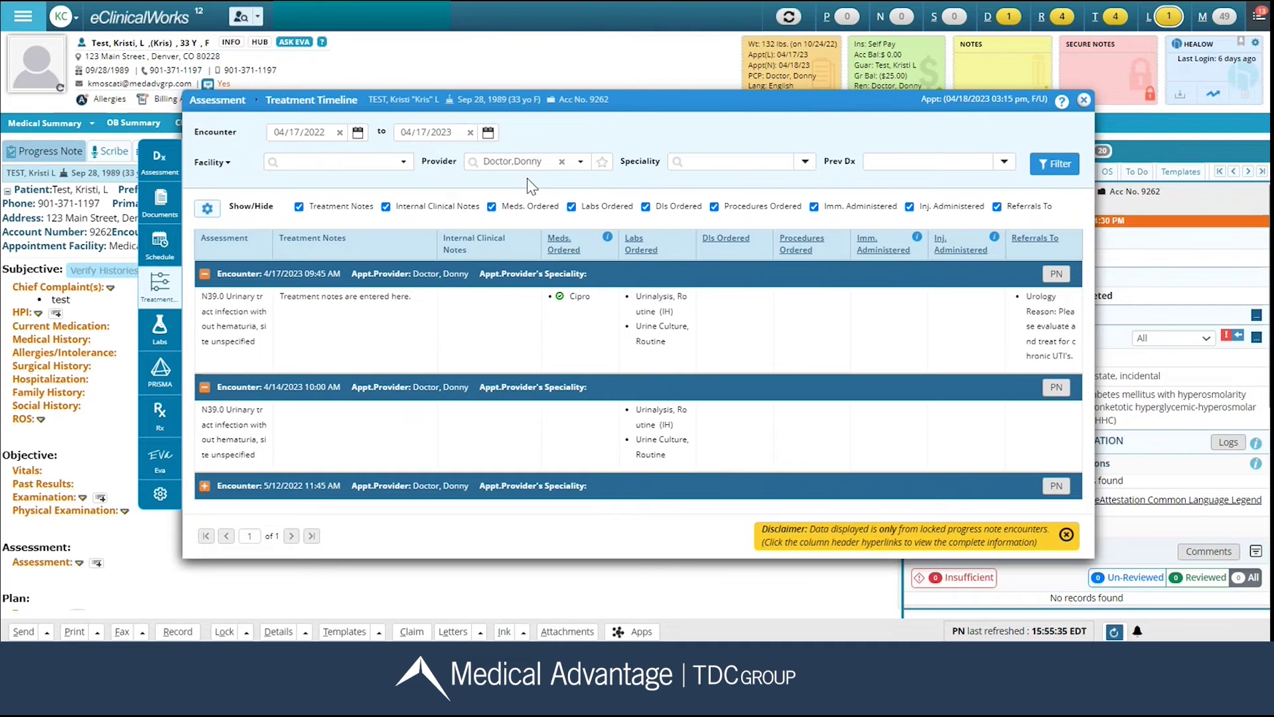
click(1048, 168)
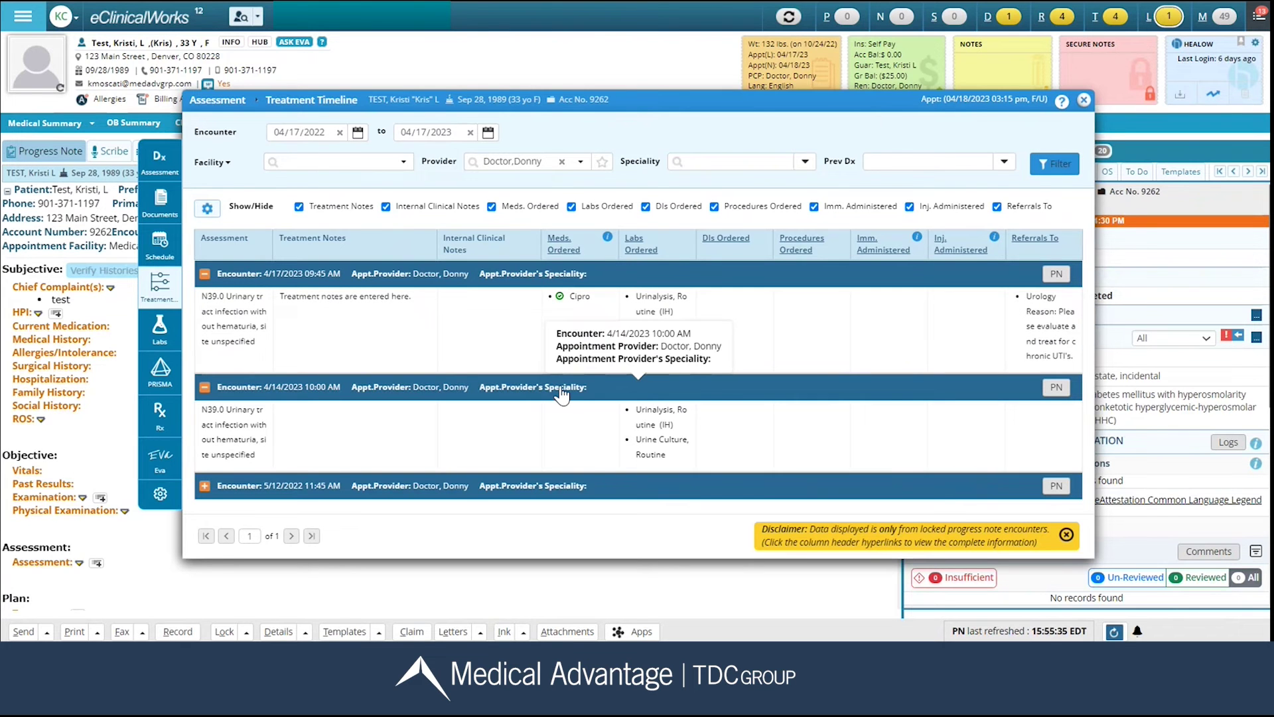
click(208, 211)
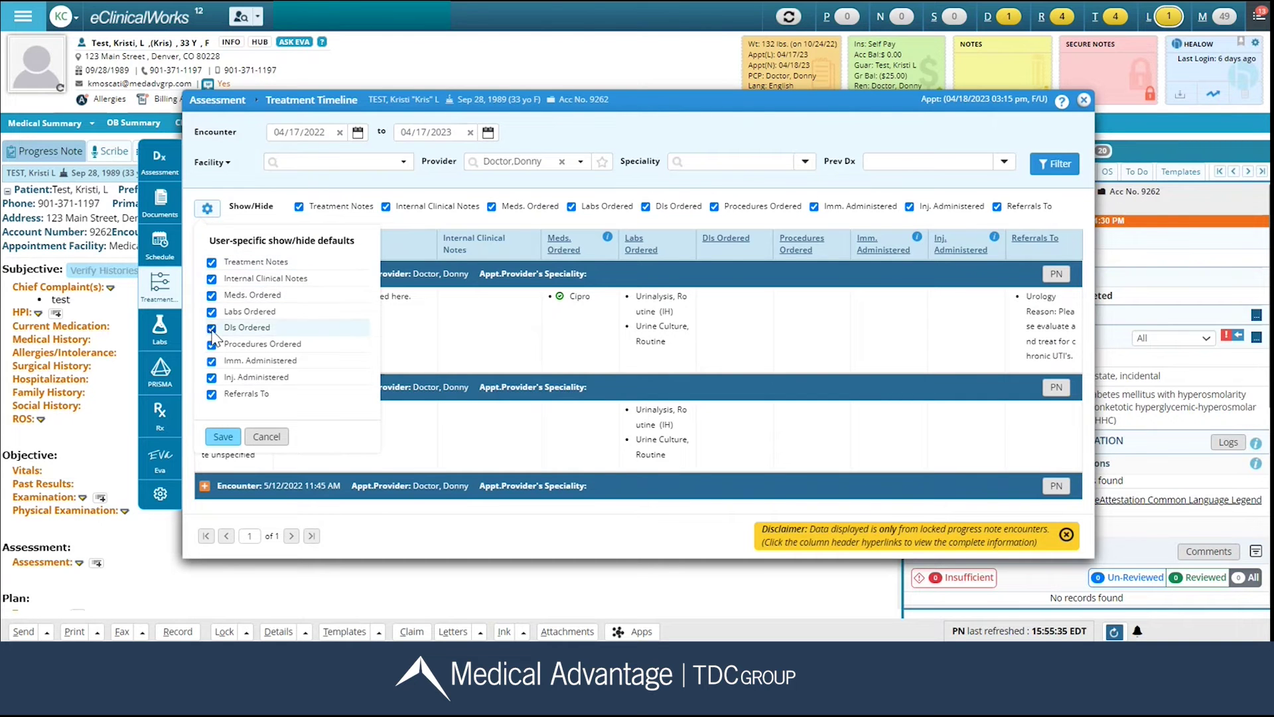
click(211, 396)
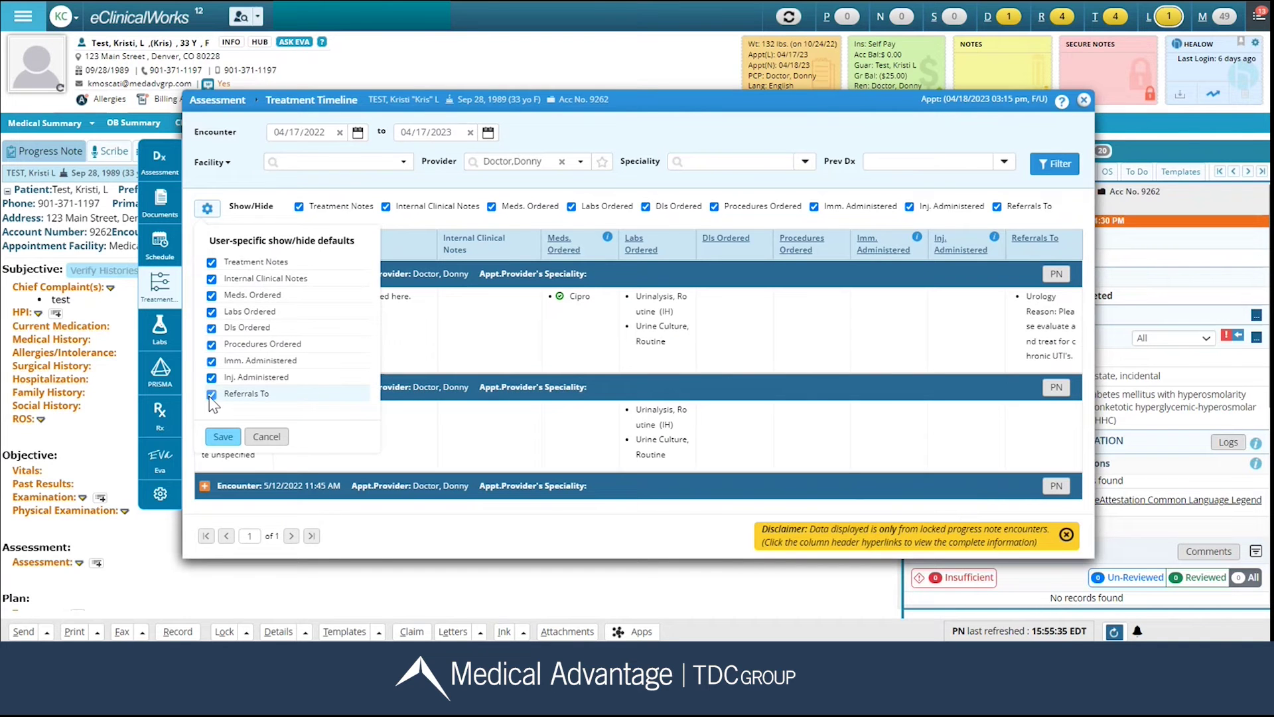
click(223, 437)
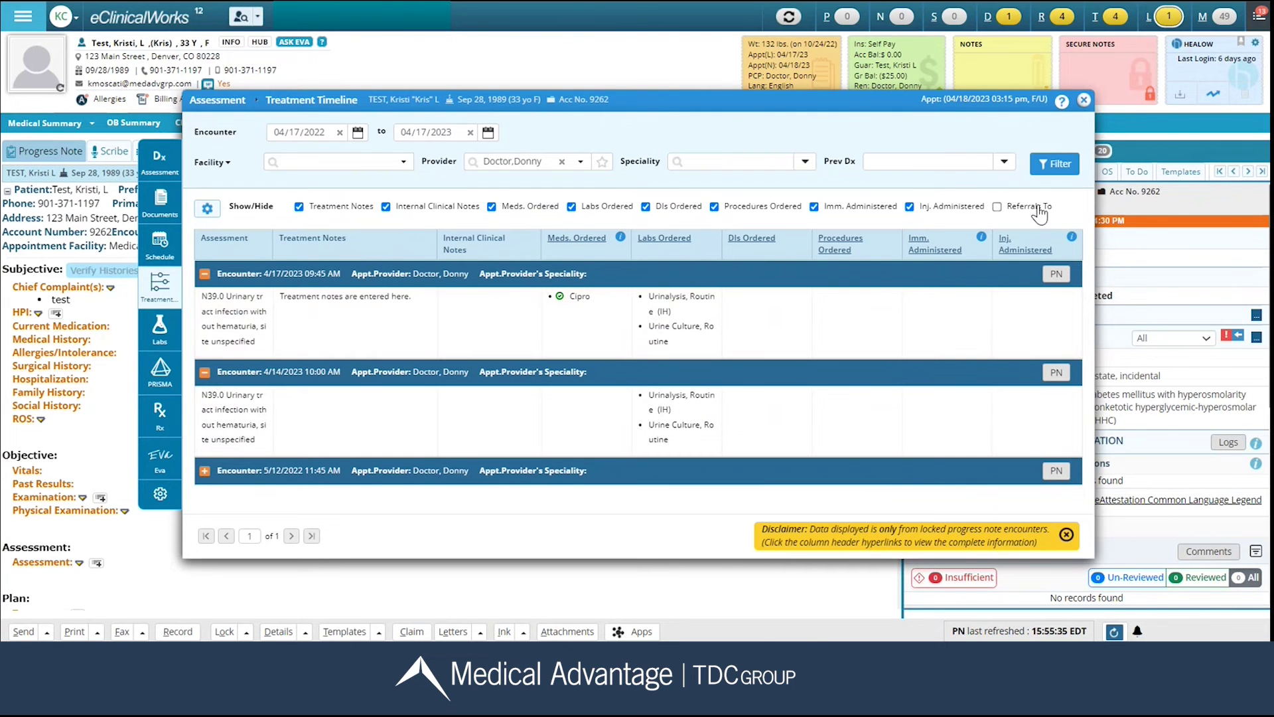
click(997, 206)
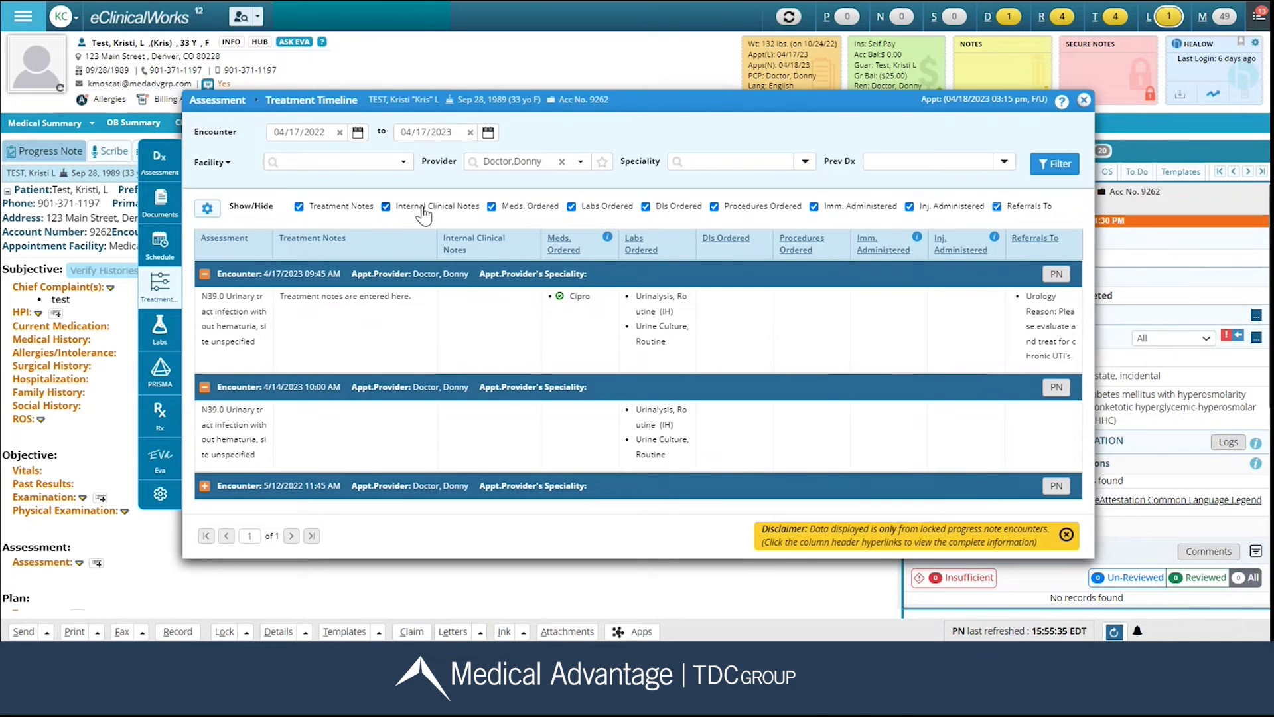
click(208, 209)
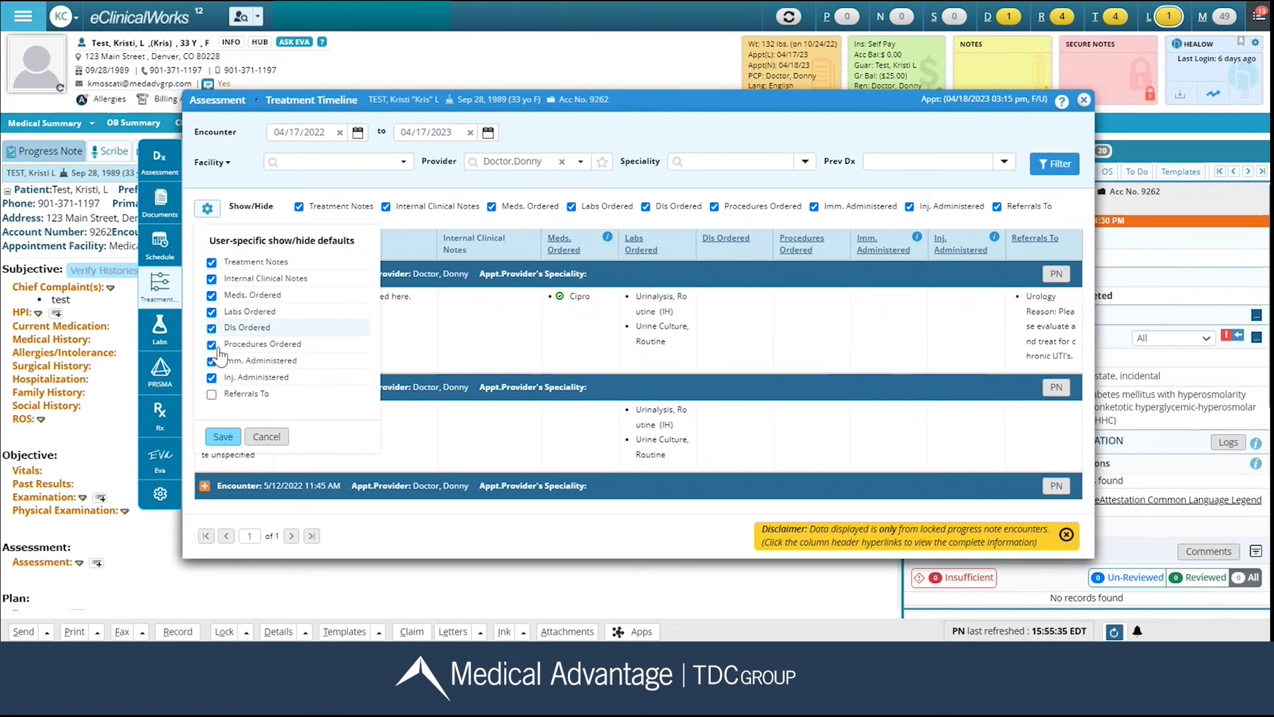
click(211, 394)
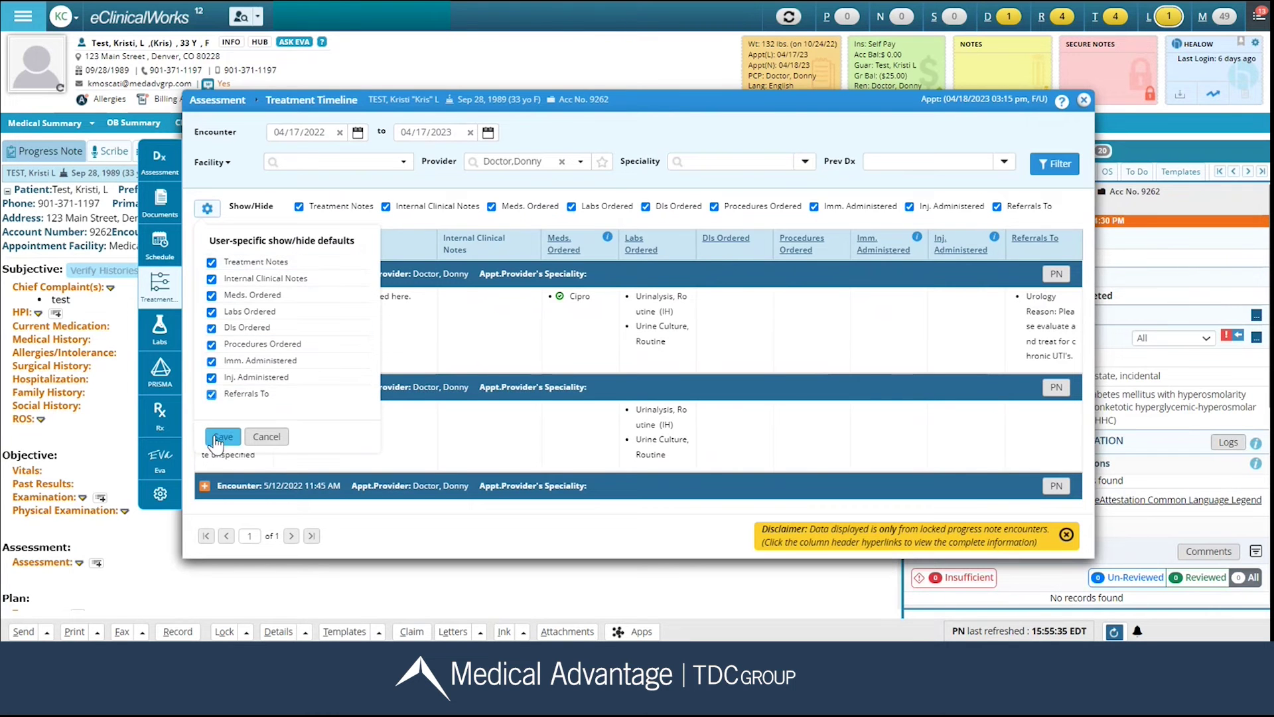
click(219, 437)
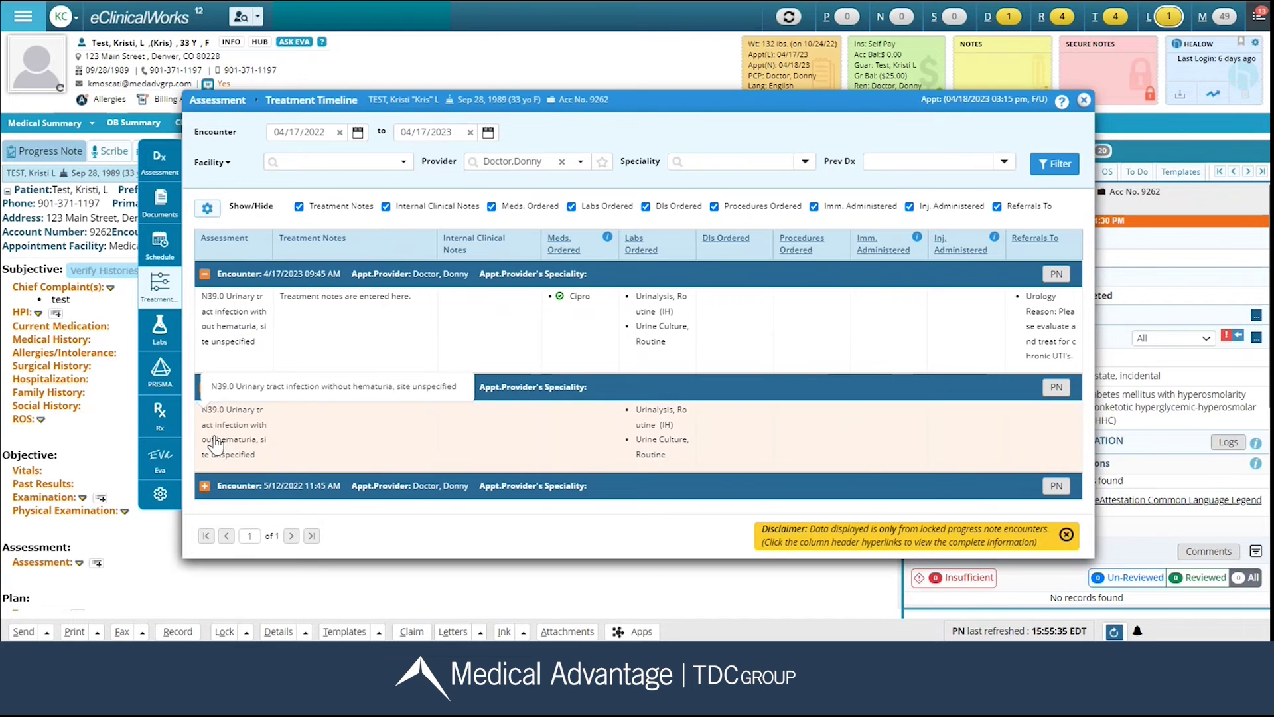
click(205, 274)
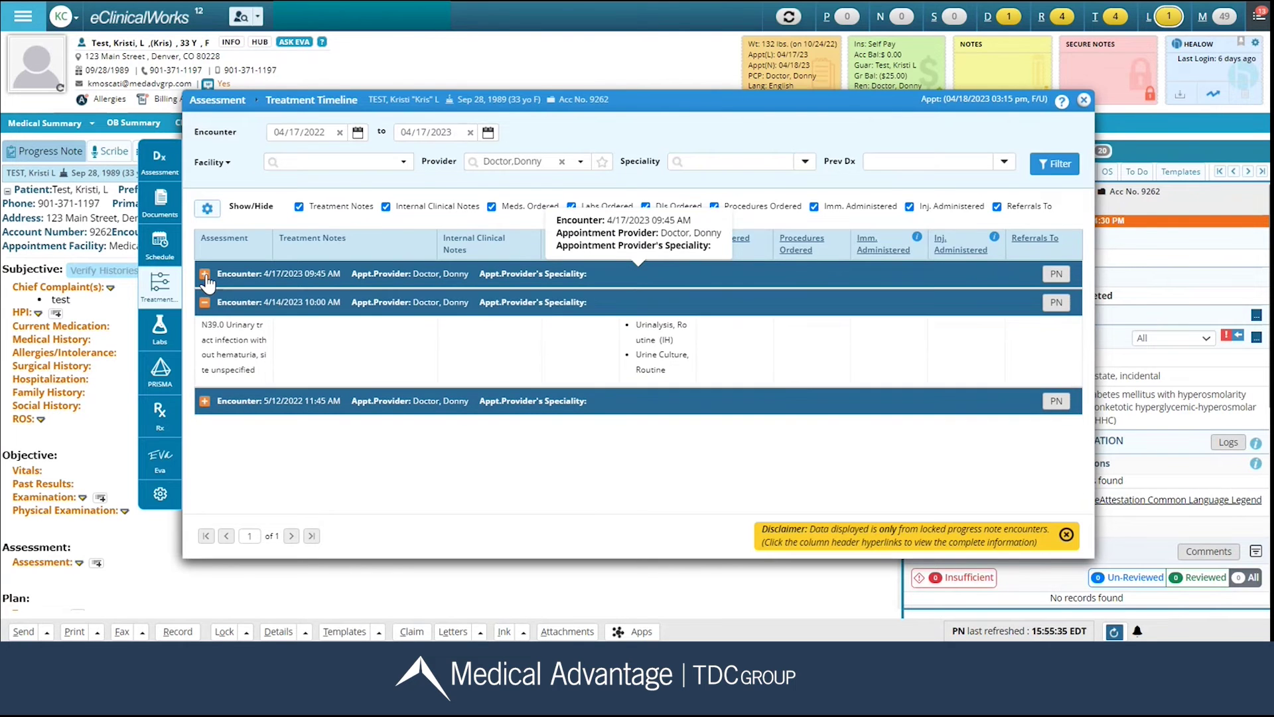
click(205, 274)
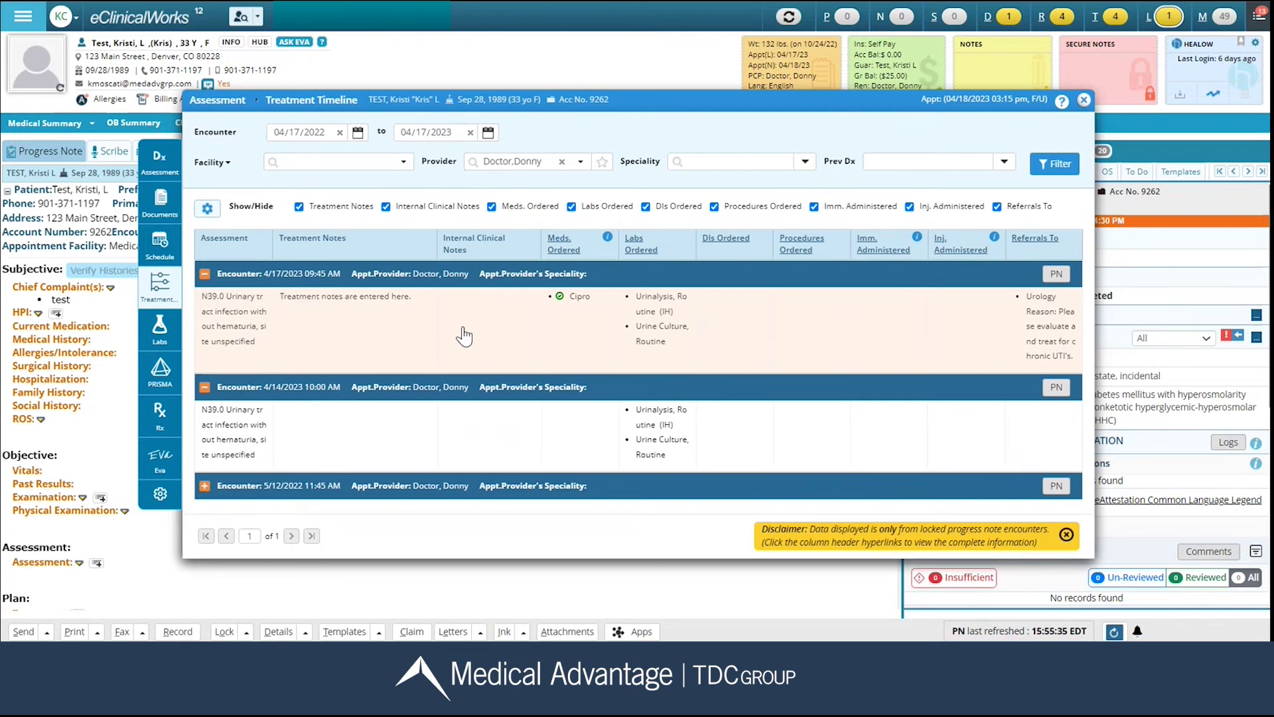
mouse_move(565, 323)
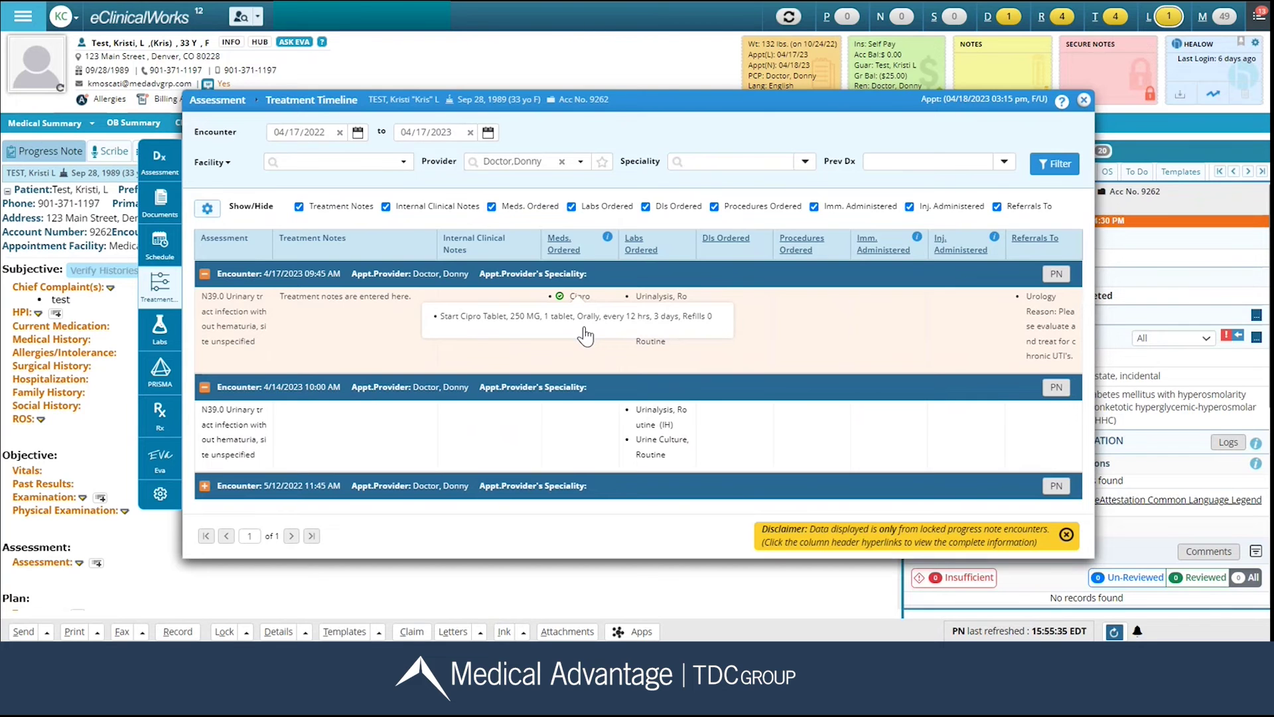
mouse_move(669, 348)
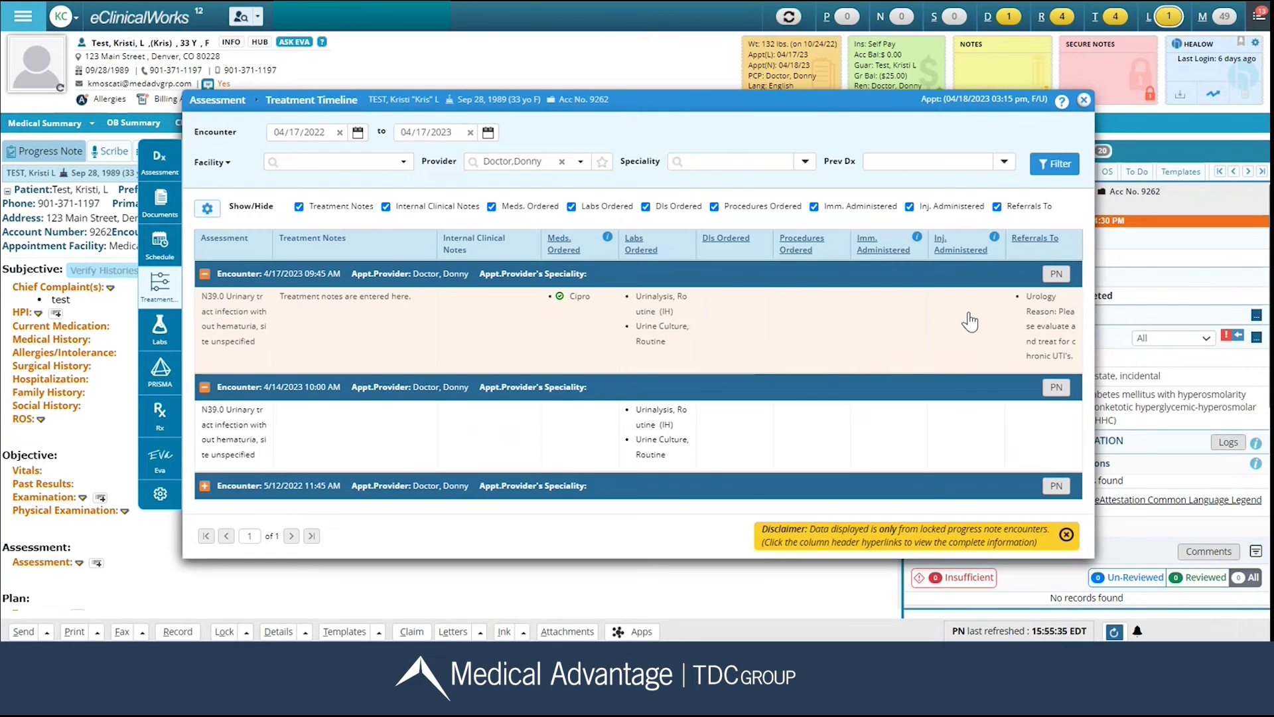
mouse_move(1055, 323)
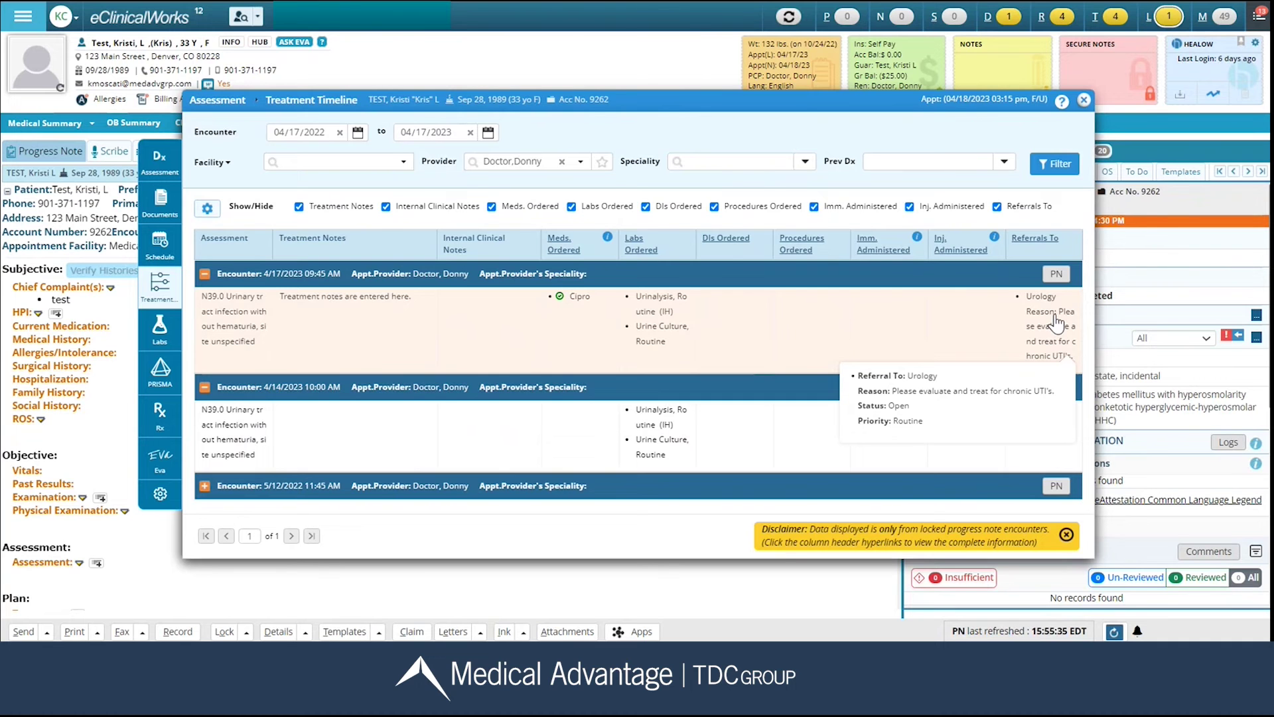
click(1061, 277)
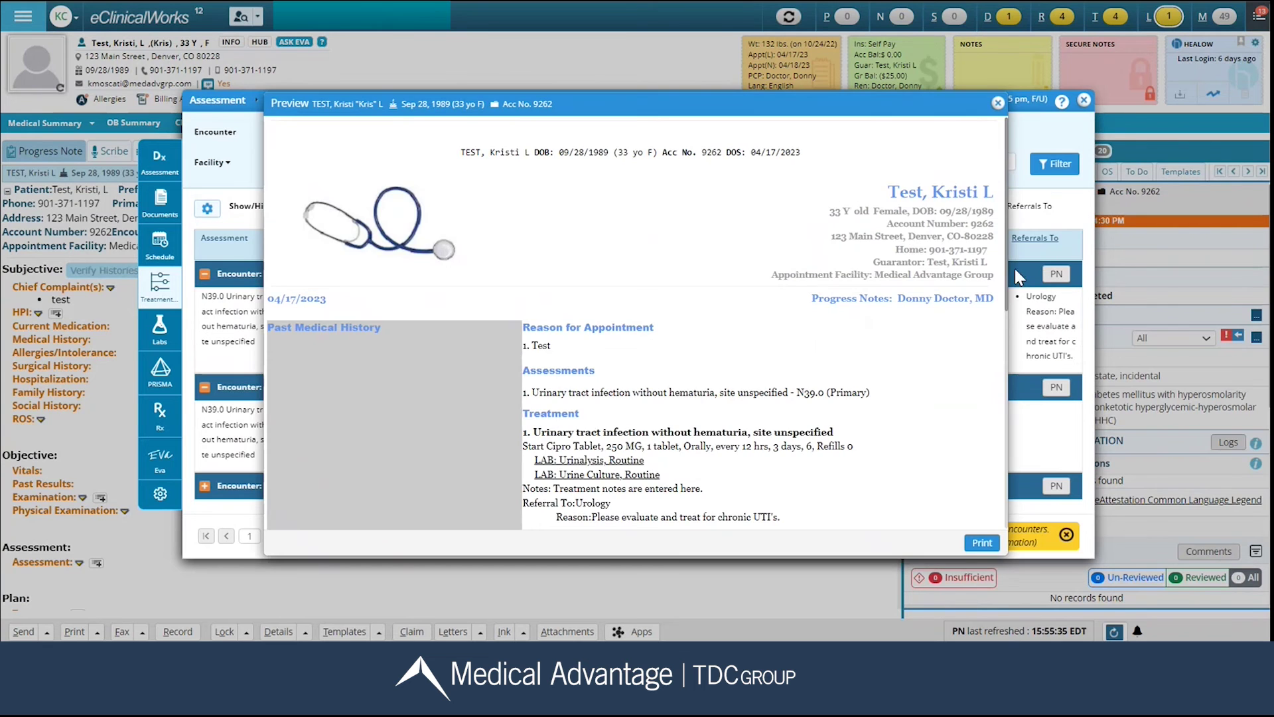
scroll(873, 305, down, 10)
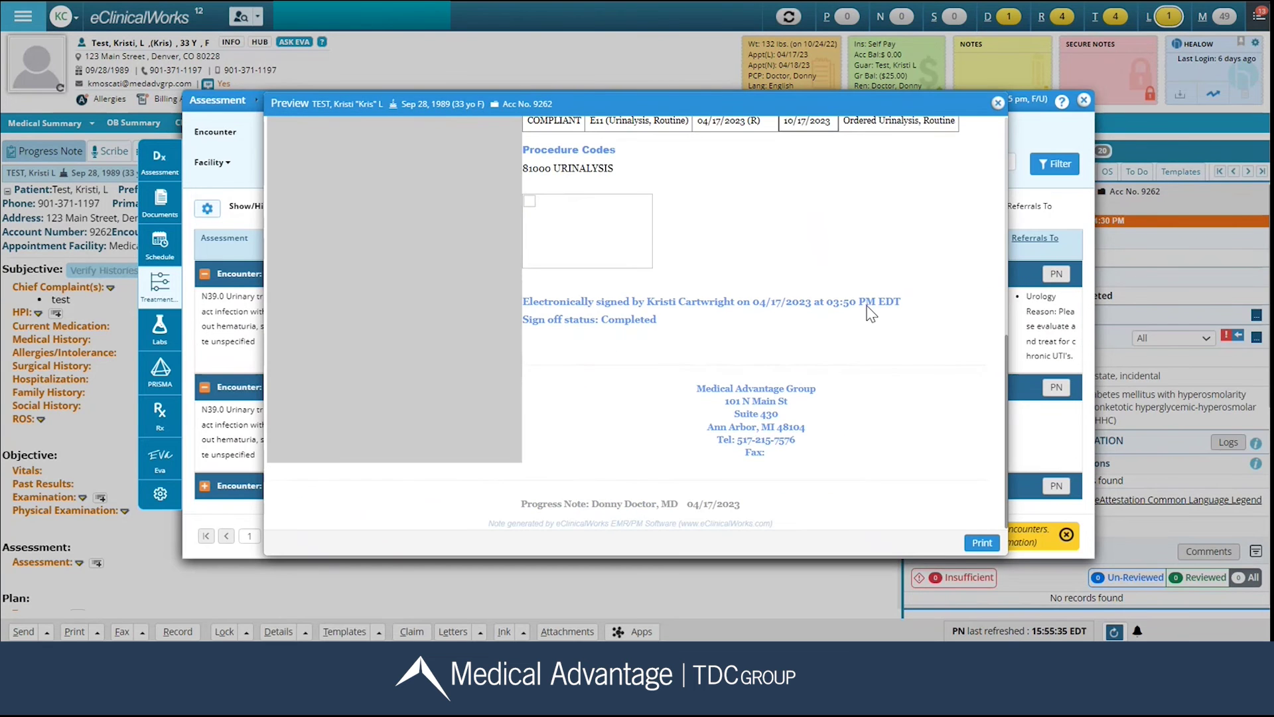
scroll(871, 313, up, 10)
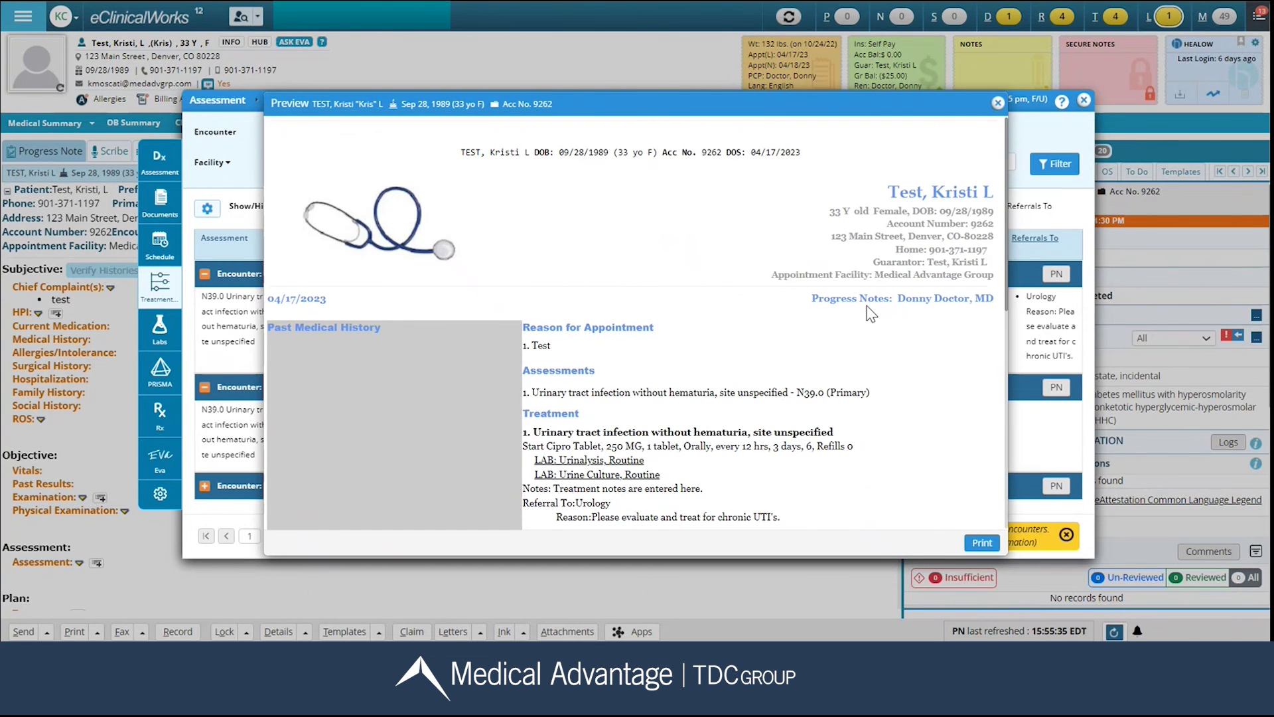
click(999, 104)
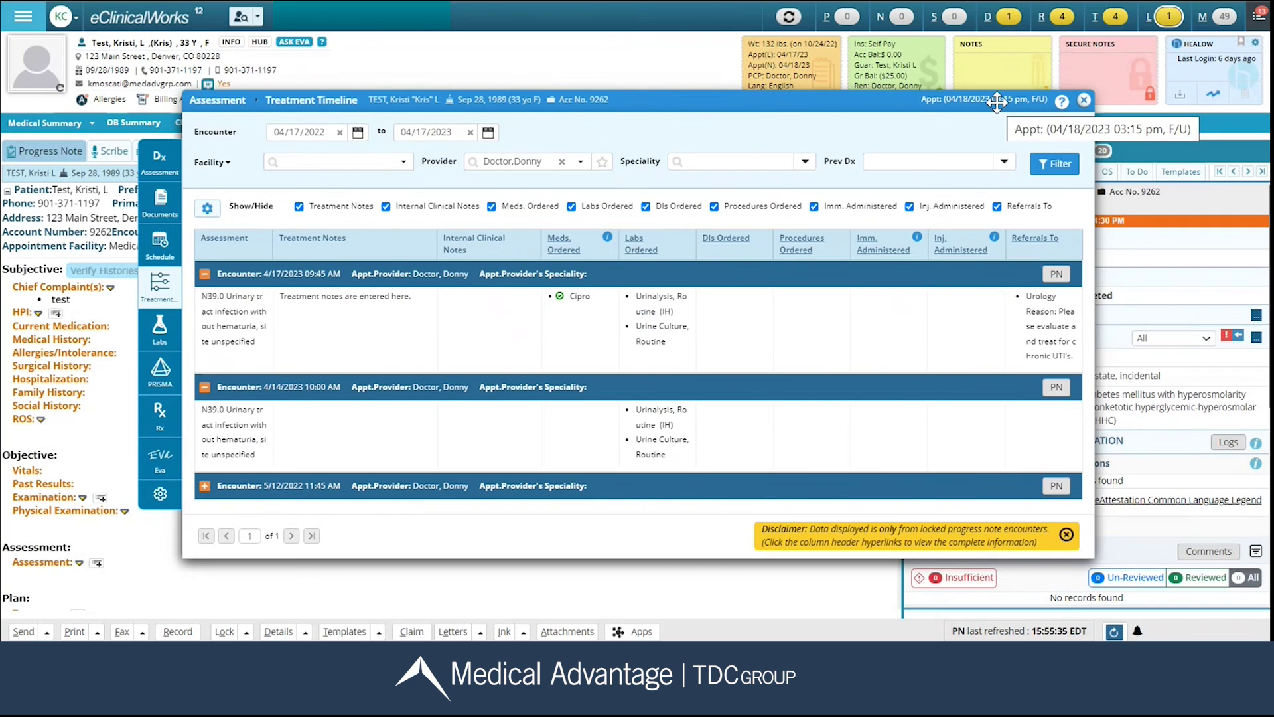
- Show the DI tab of Lab/DI/Procedures, listing the 24 Holter and abdominal ultrasound orders
click(160, 332)
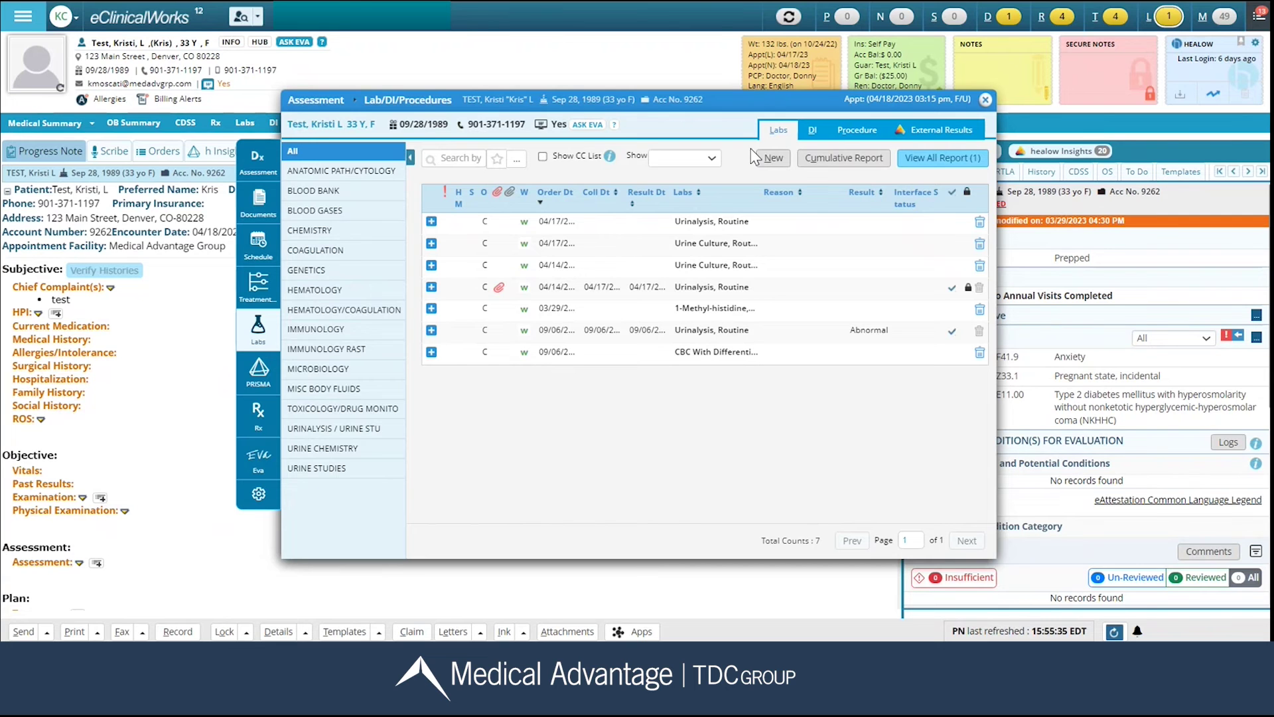
click(814, 130)
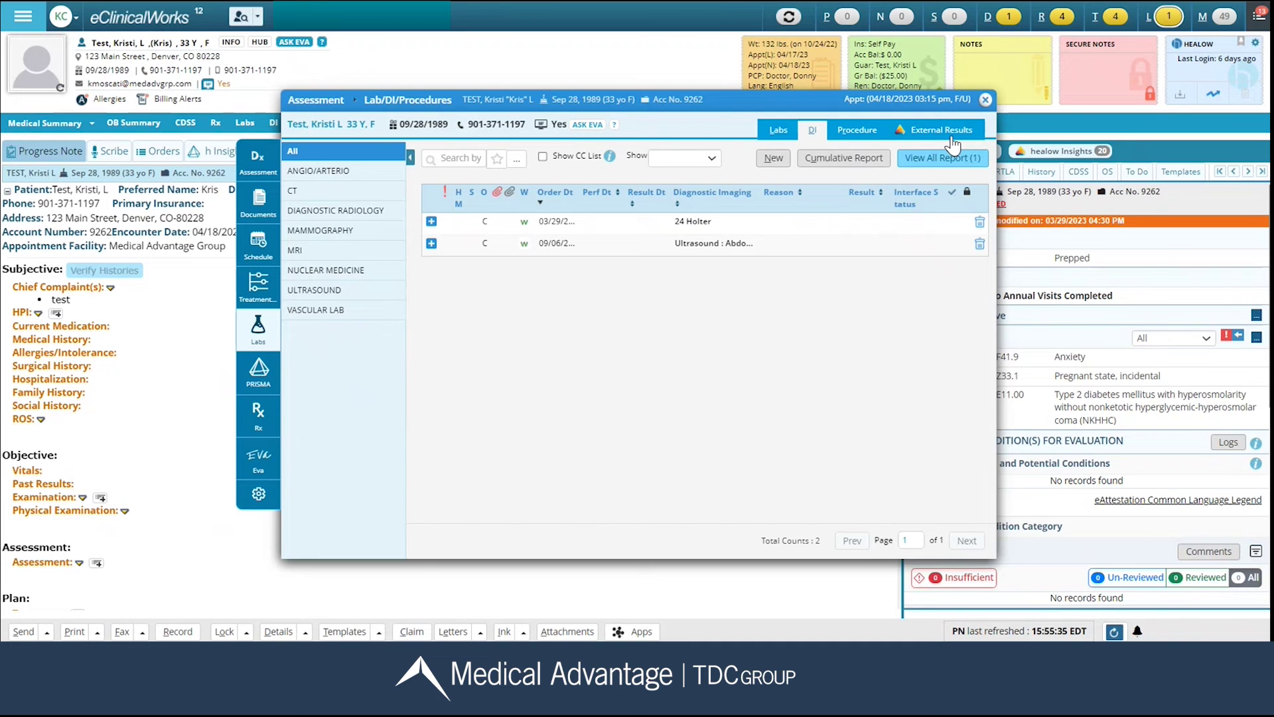
- Go from PRISMA to the Rx summary listing today's Cipro 250 MG tablet and earlier dates
click(262, 375)
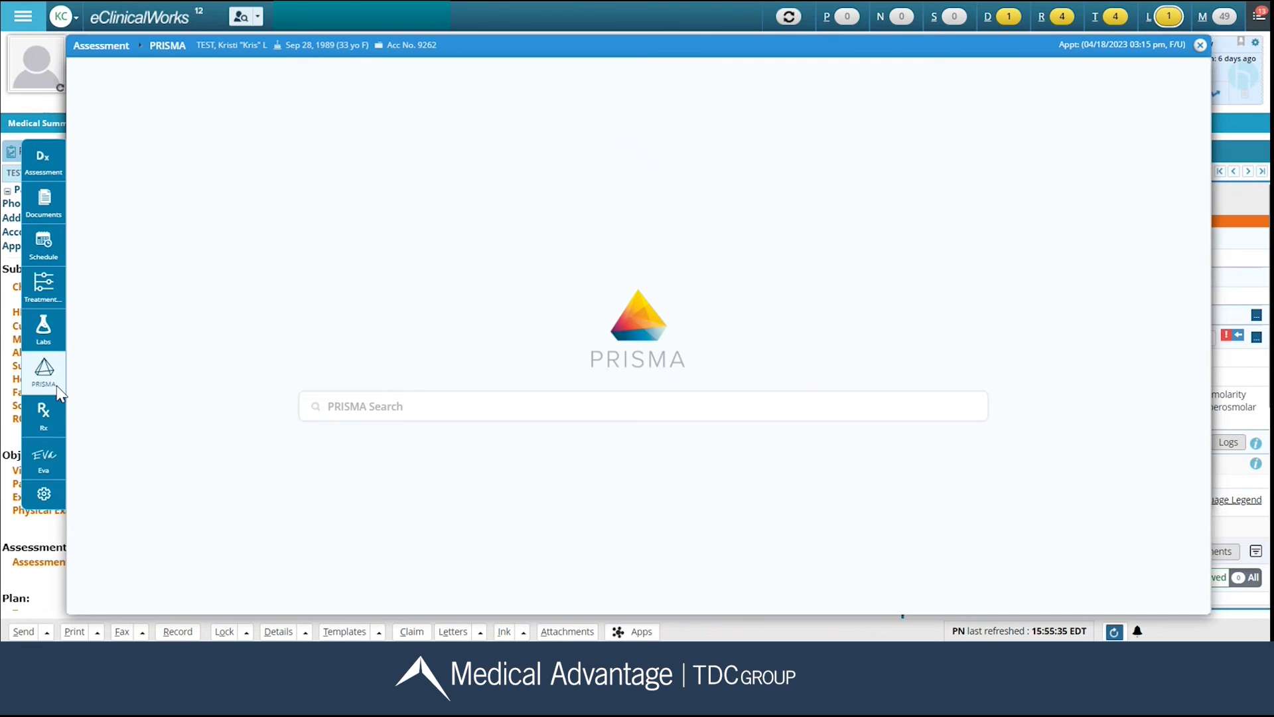
click(47, 418)
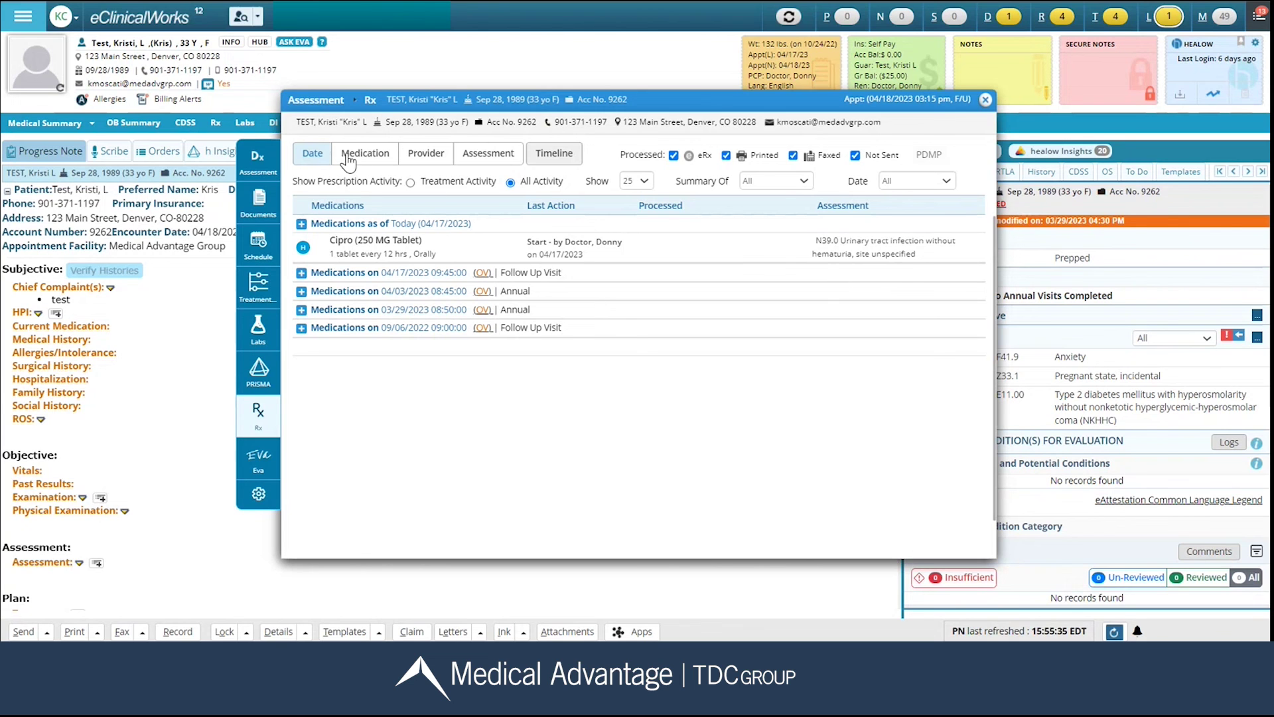
- Group prescriptions by Medication, Provider and Assessment, then switch to the Timeline view
click(380, 162)
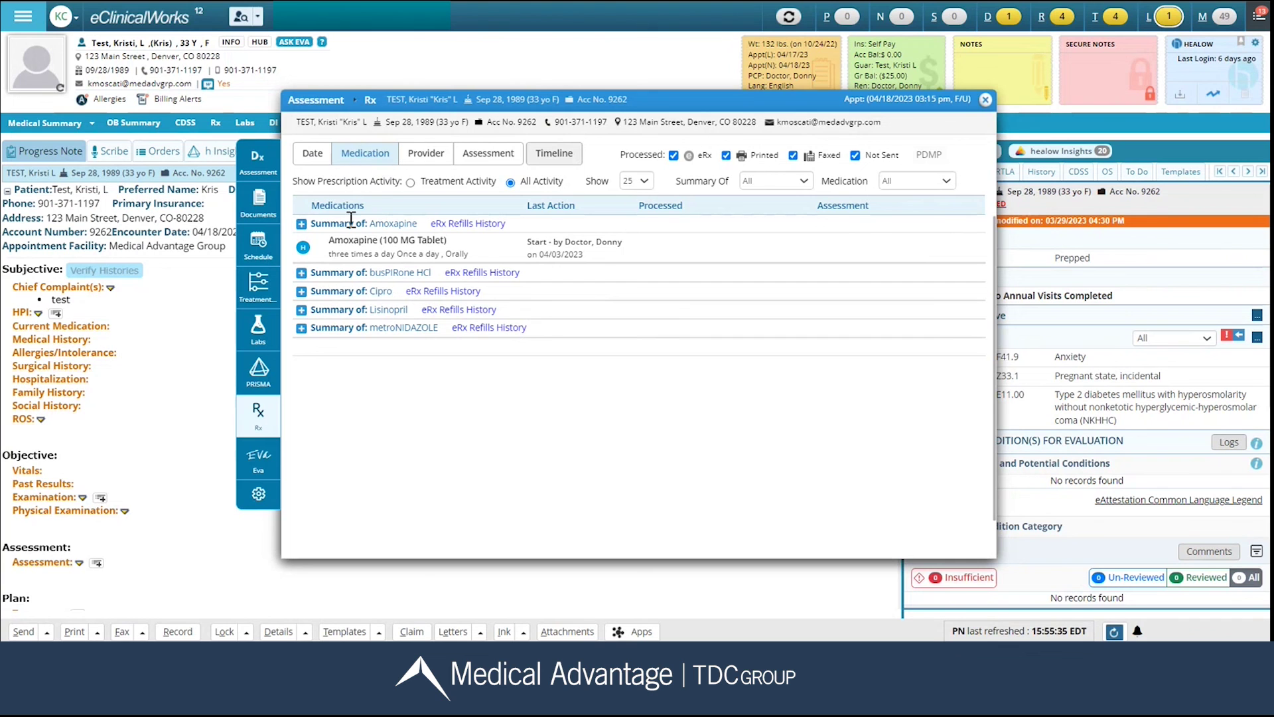
click(415, 160)
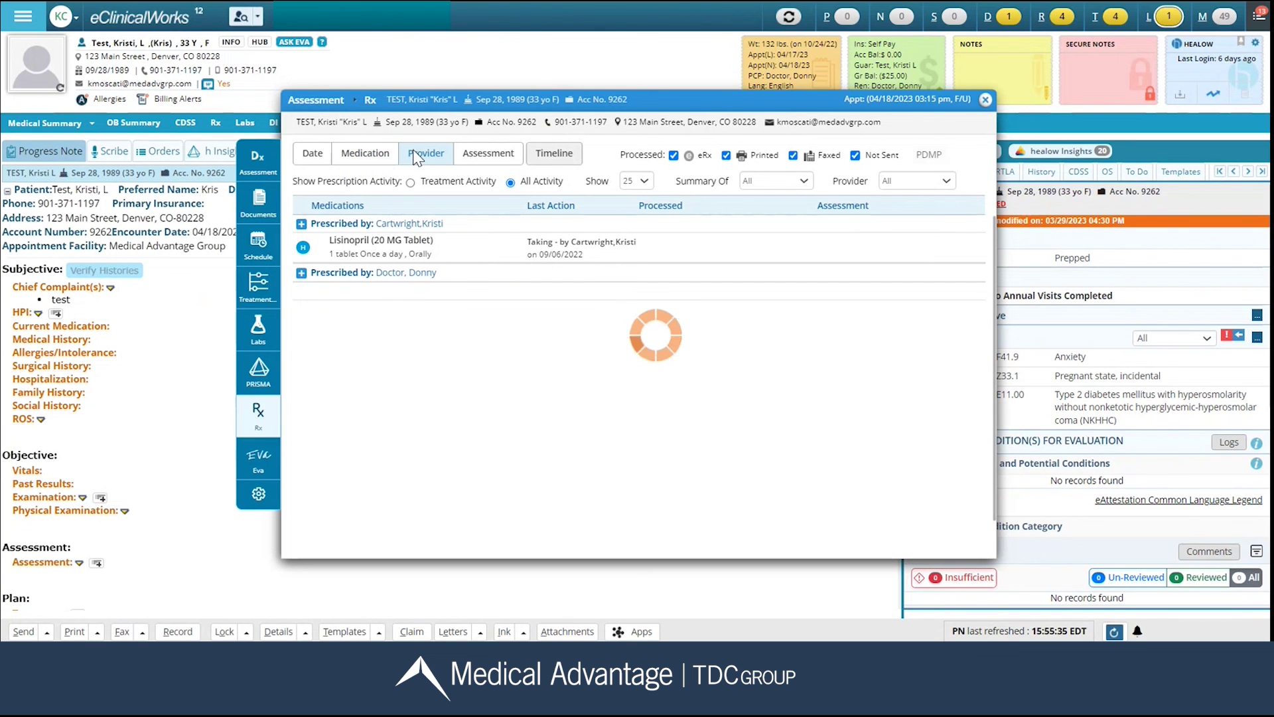
click(493, 155)
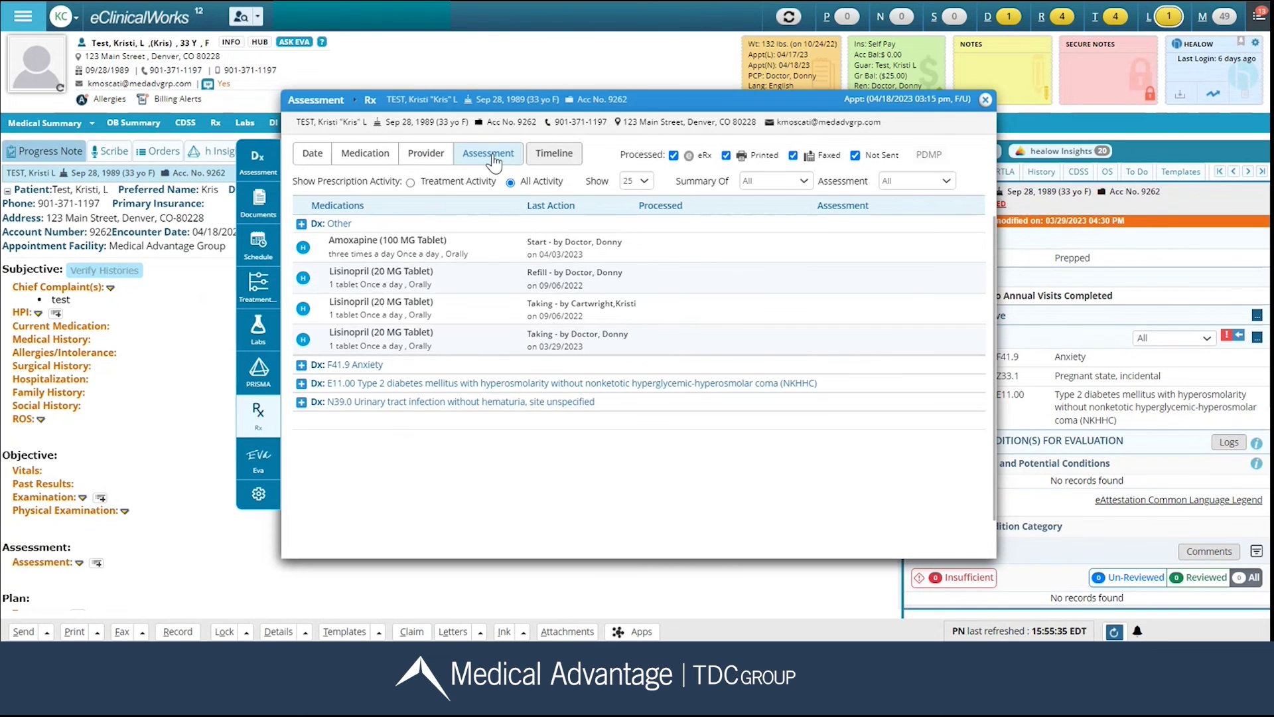
click(559, 157)
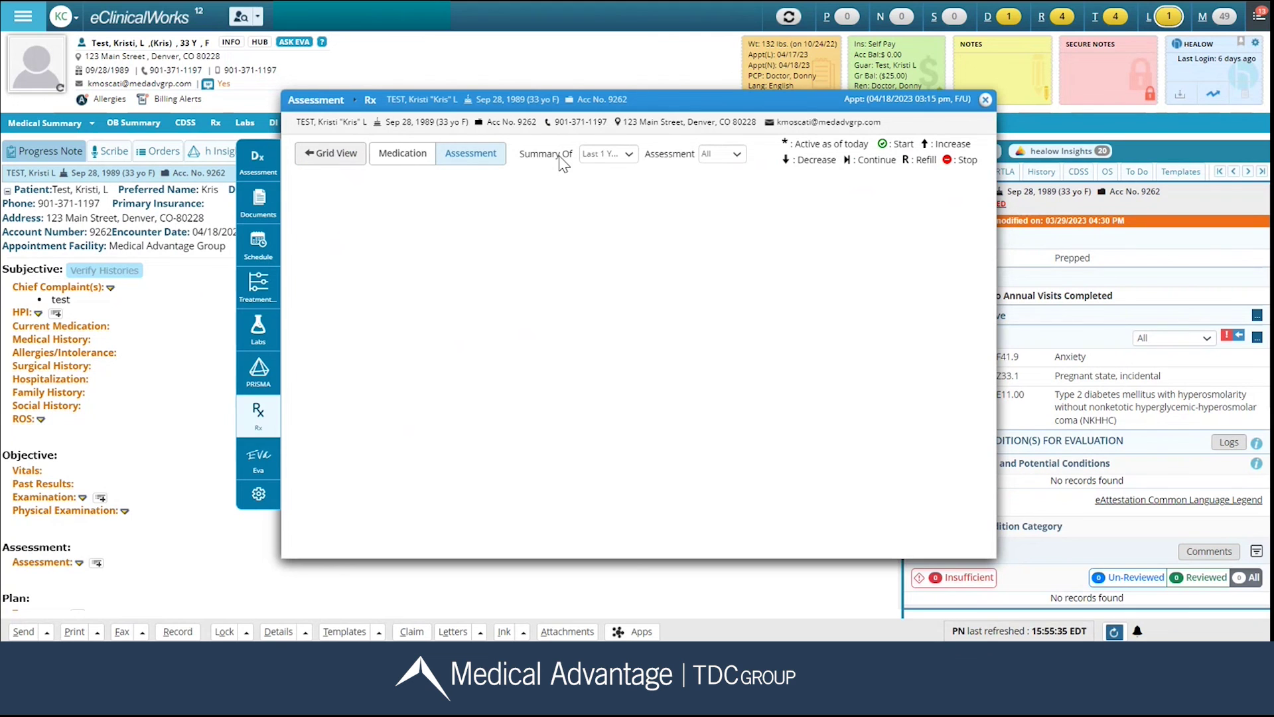
- Bring up the Eva assistant panel with its command box and useful commands
click(251, 465)
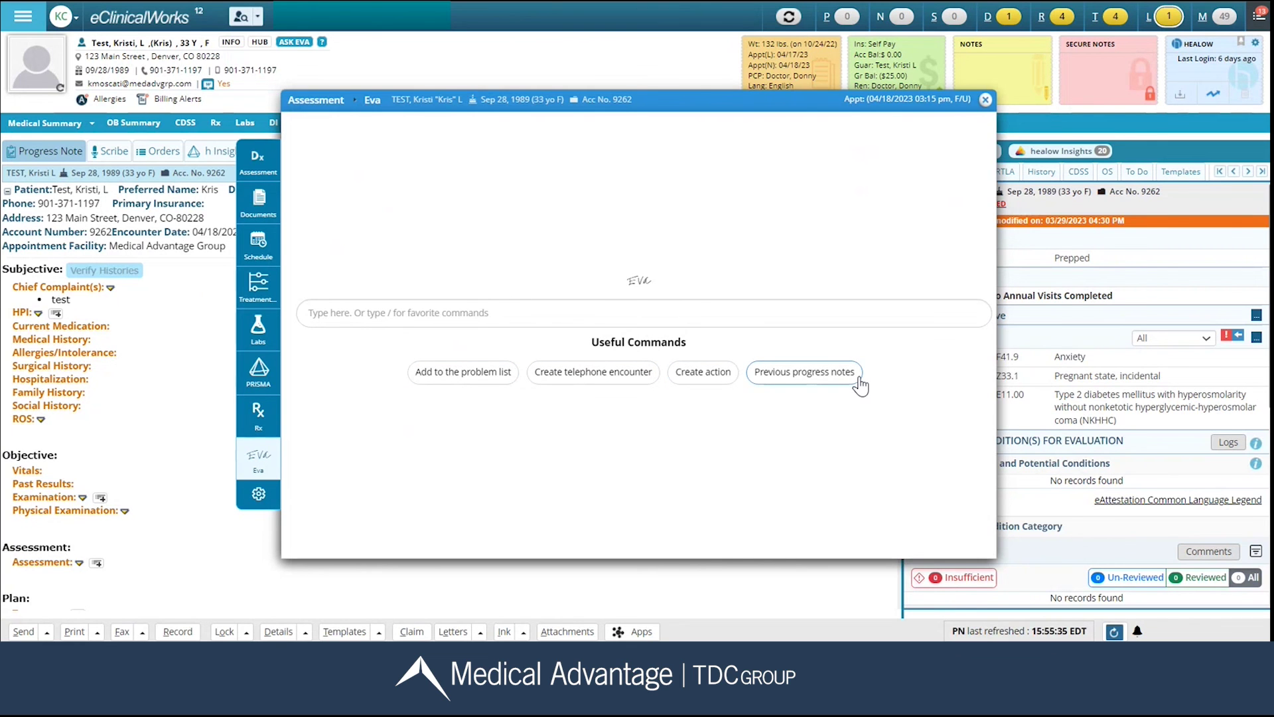
- Move Resource Schedule above Patient Documents in Customize Floating Toolbar and save
click(257, 496)
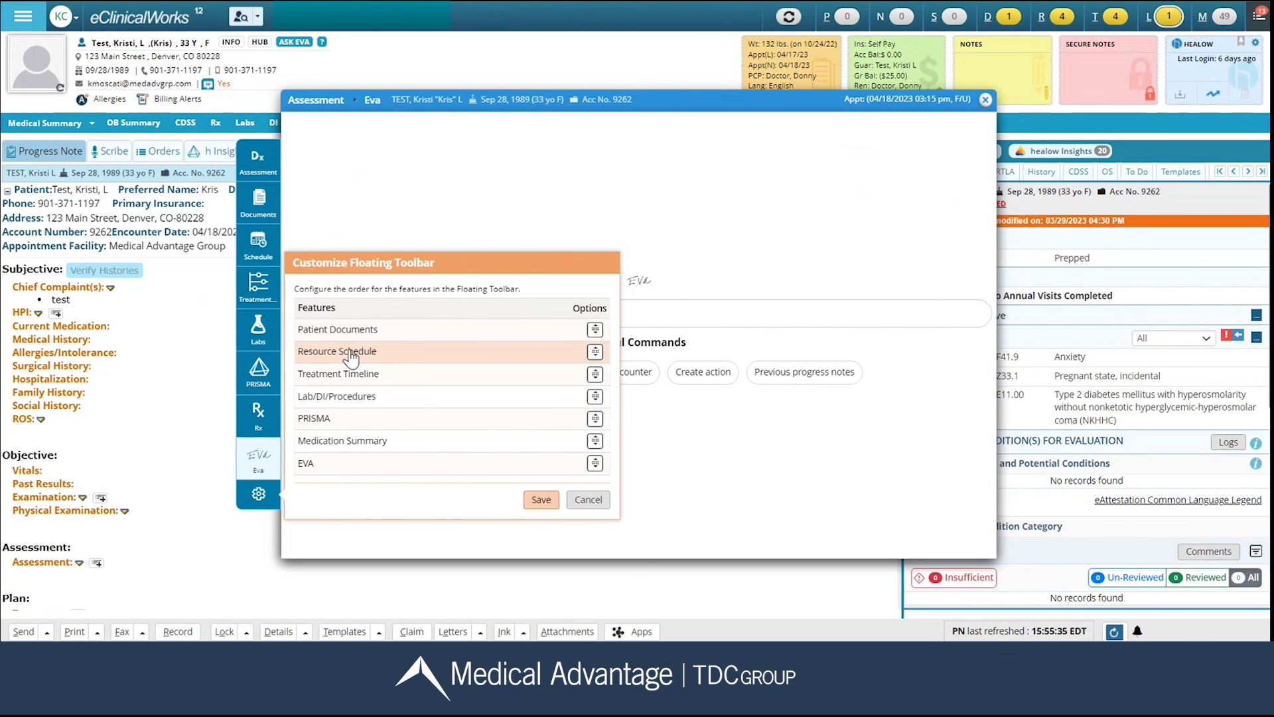
drag(350, 358, 350, 337)
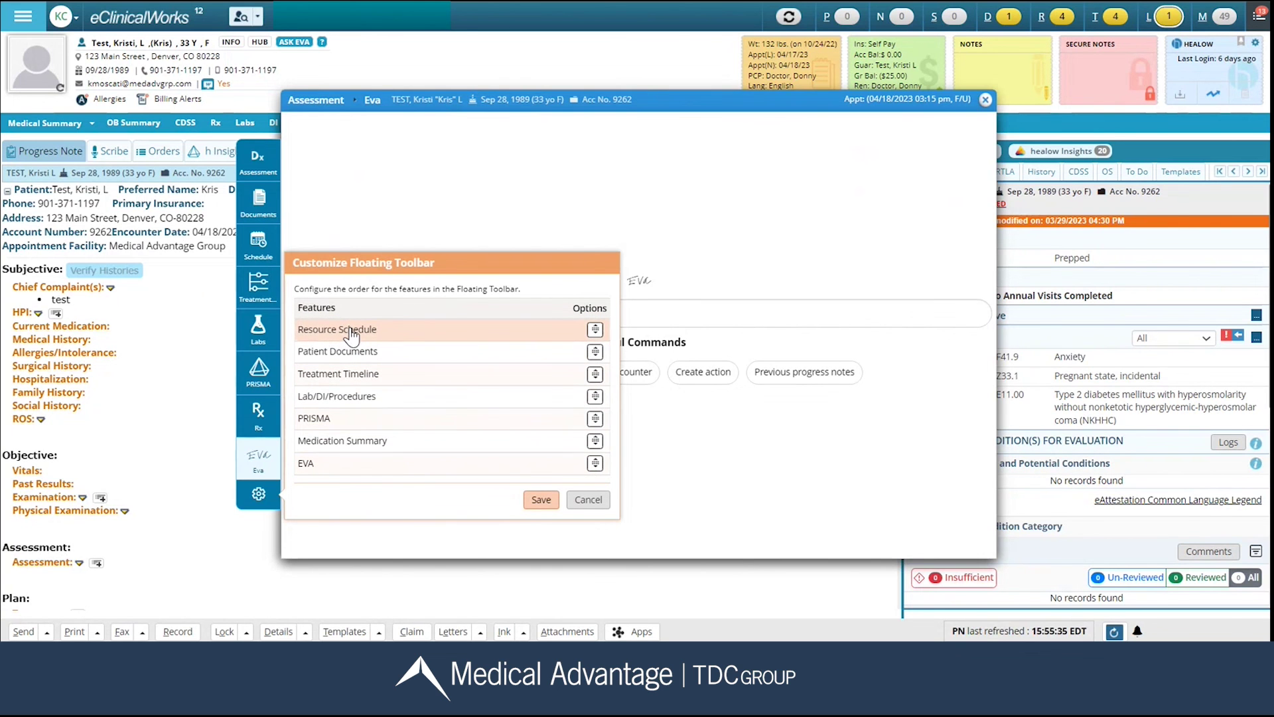
click(542, 500)
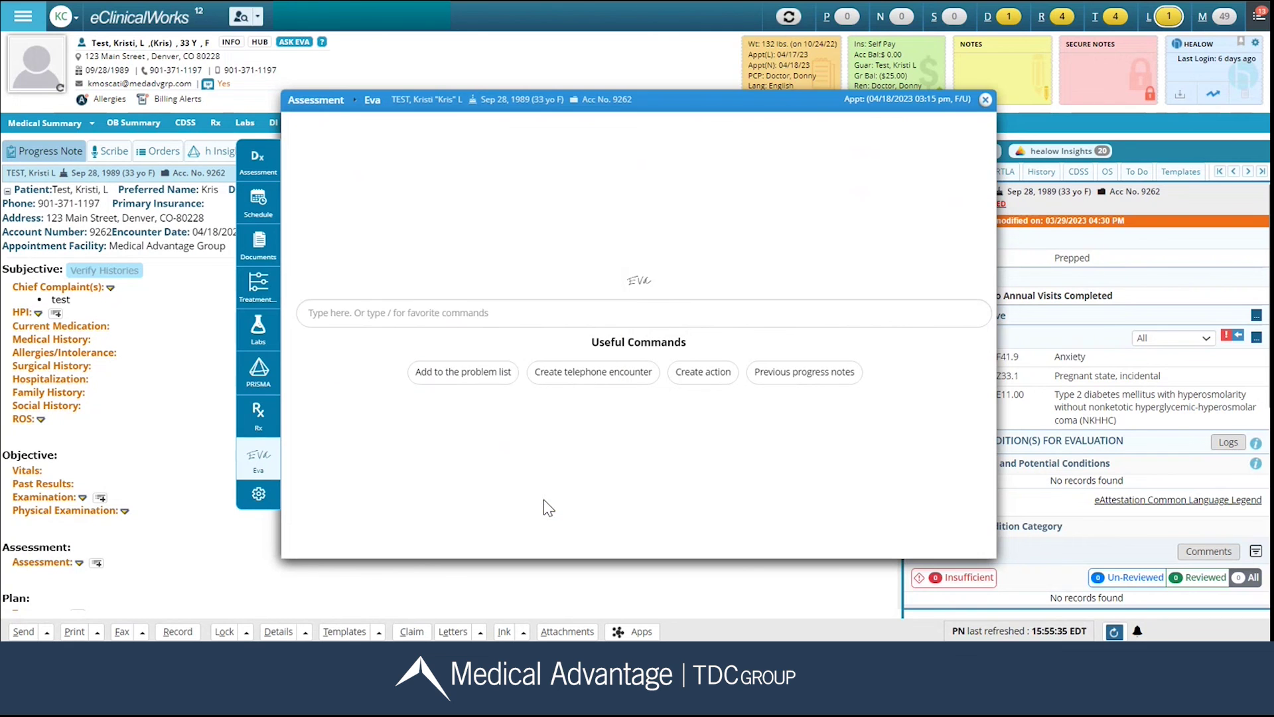